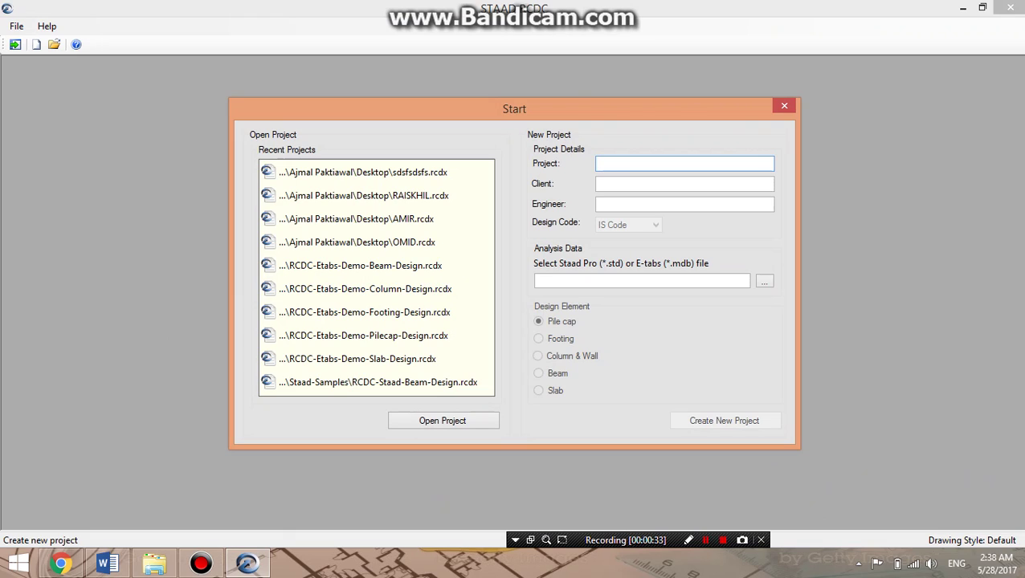
- Enter Building as the project, ICRC as the client and the engineer's name in the new project details
type("AB")
key("BackSpace")
key("BackSpace")
type("Buildin")
type("g")
type("ICRC")
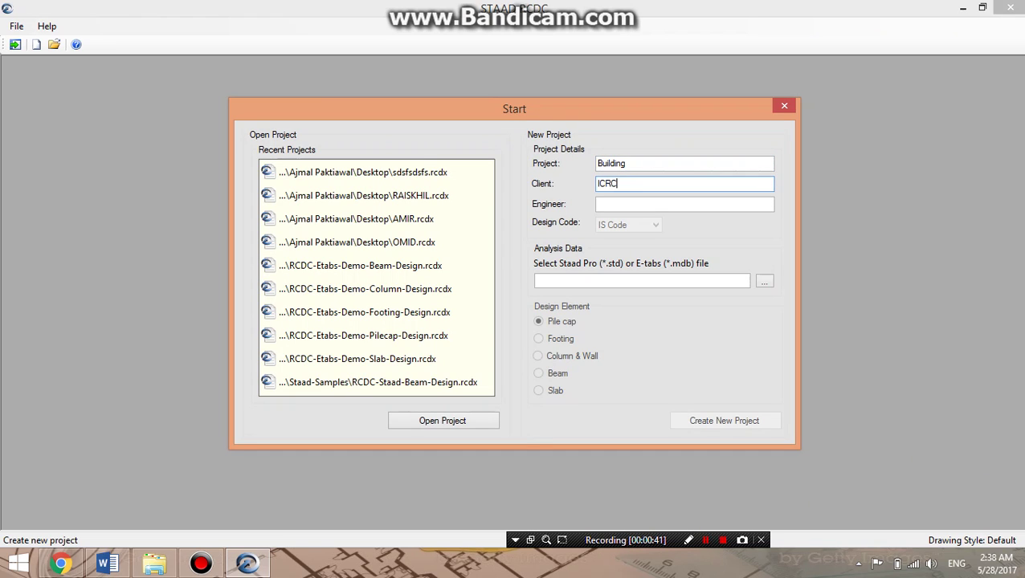
left_click(599, 204)
type("AJMAL")
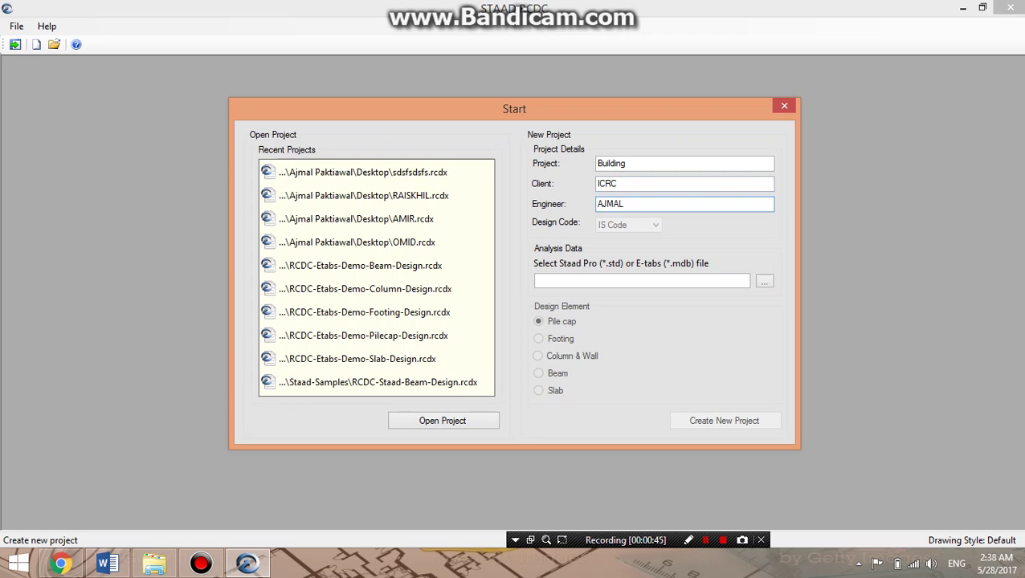
- Try to load CAD CENTER.std from the desktop as the project's analysis data
left_click(764, 280)
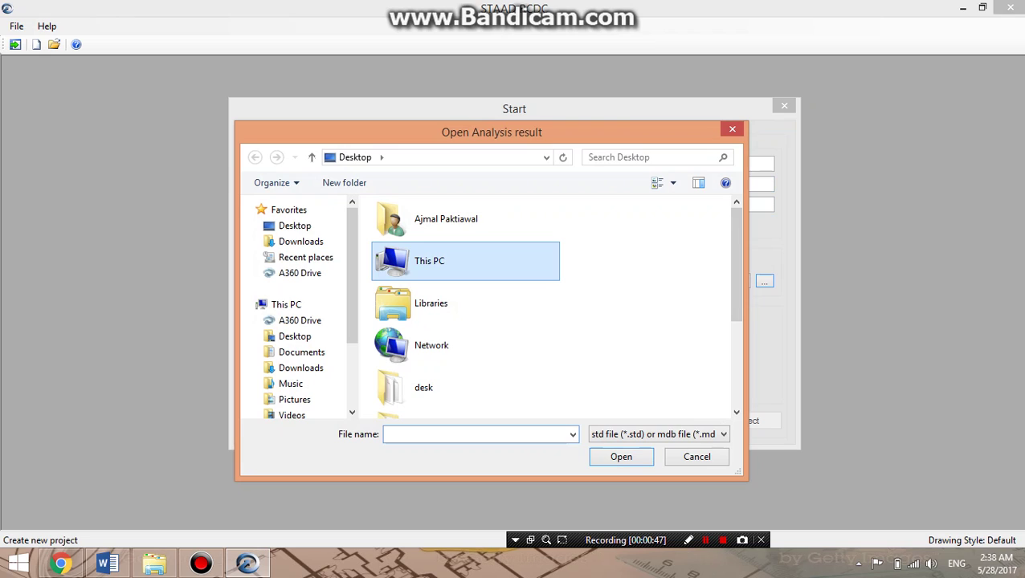
scroll(466, 262, "down", 2)
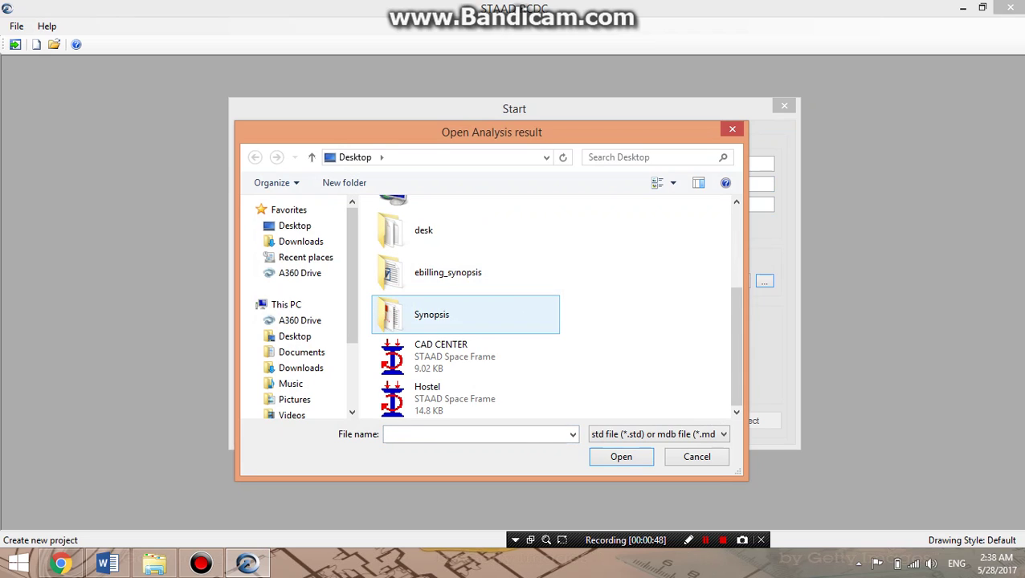
left_click(465, 355)
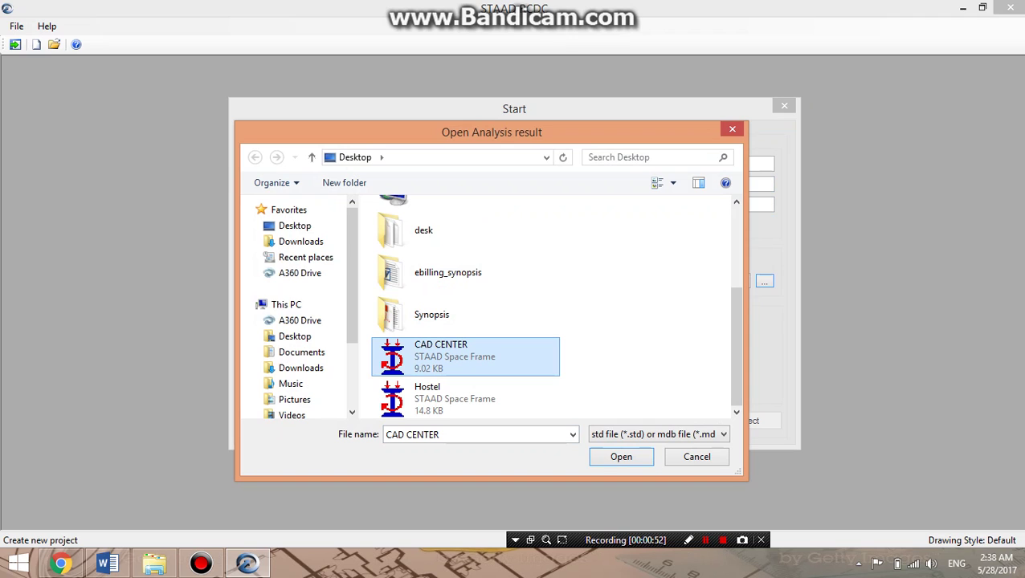
key("Return")
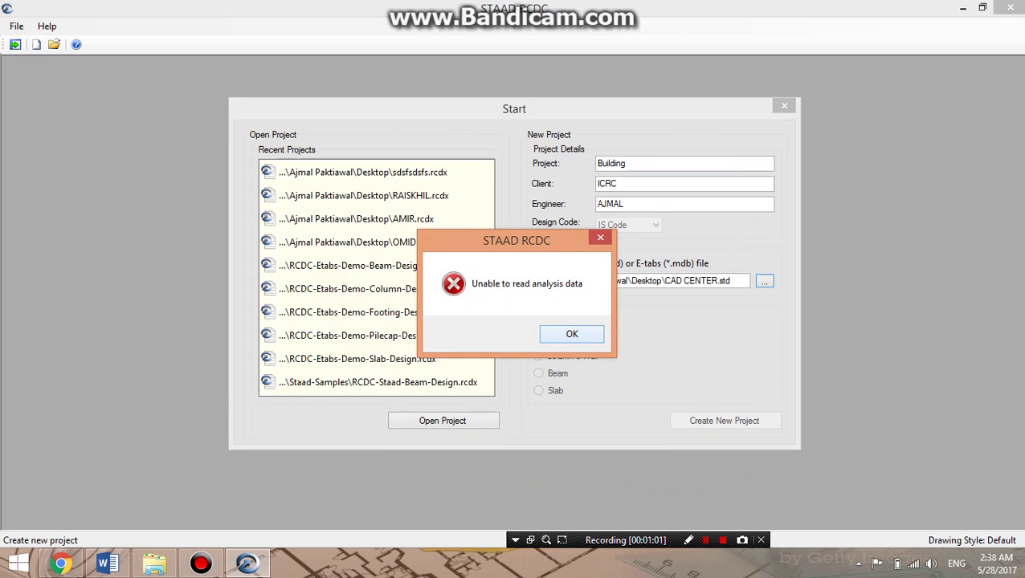
key("Return")
key("Escape")
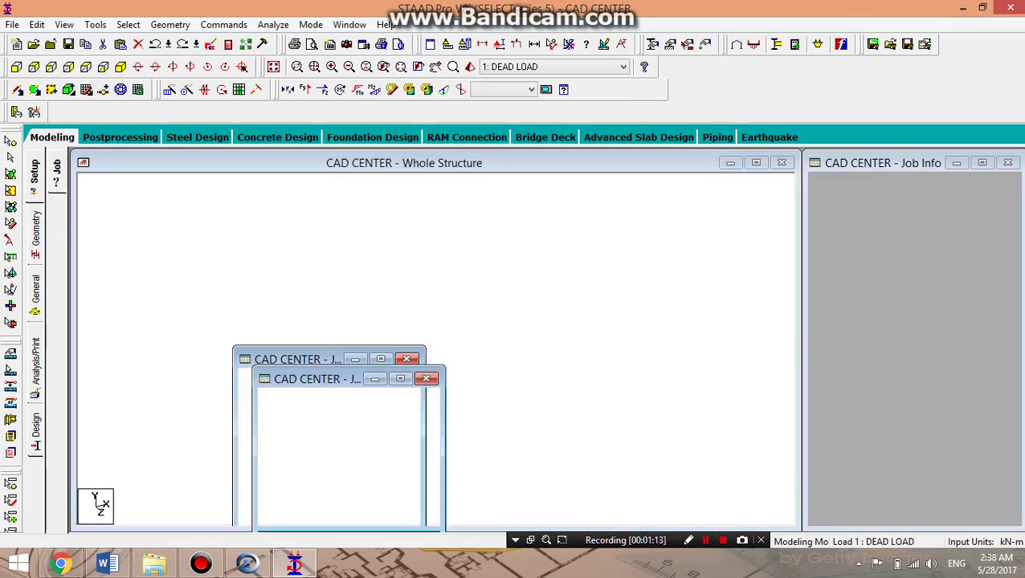
- Run the analysis of the CAD CENTER model in STAAD.Pro and go to post-processing mode with all load cases selected
left_click(273, 25)
left_click(293, 39)
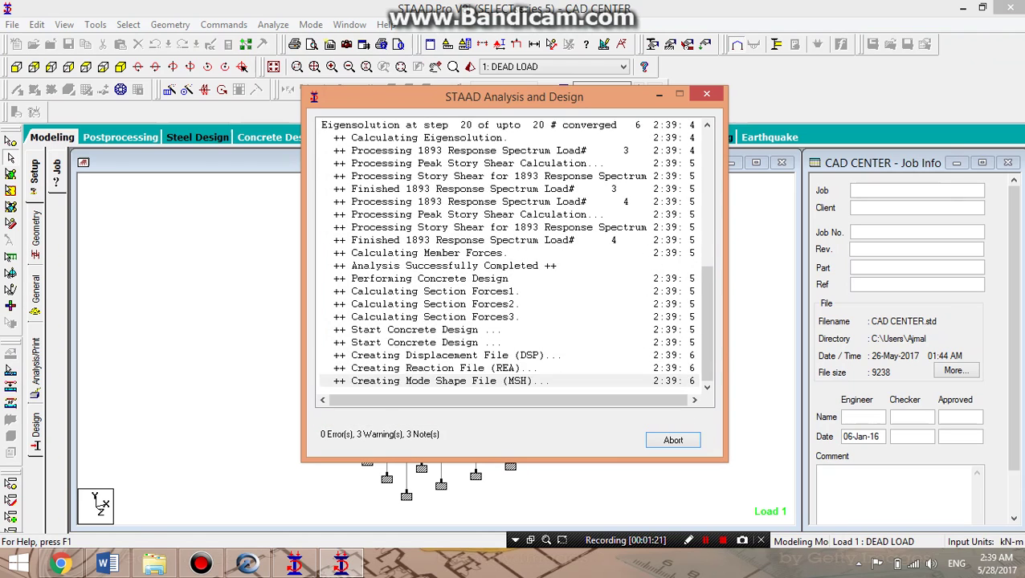
left_click(328, 431)
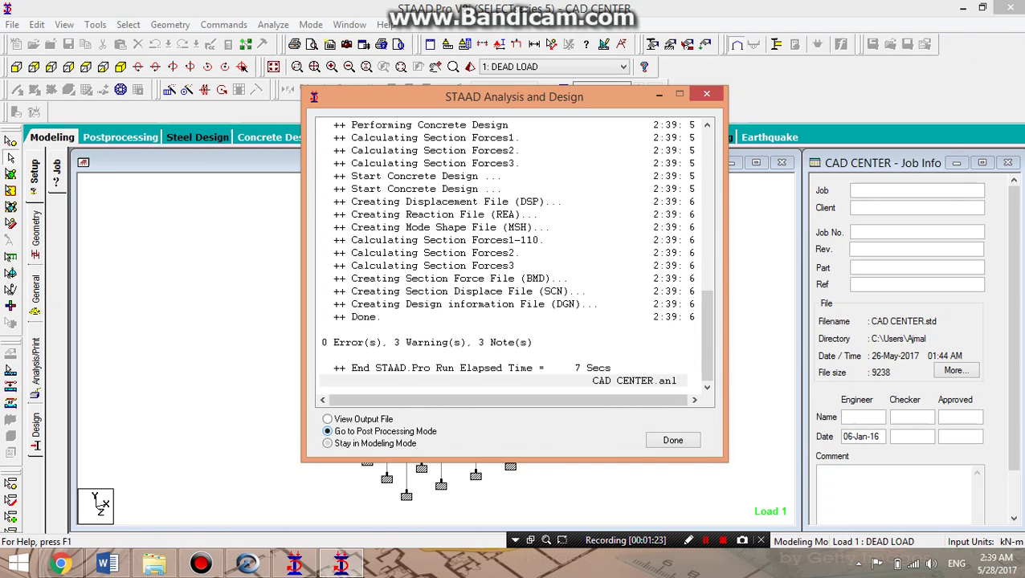
left_click(672, 440)
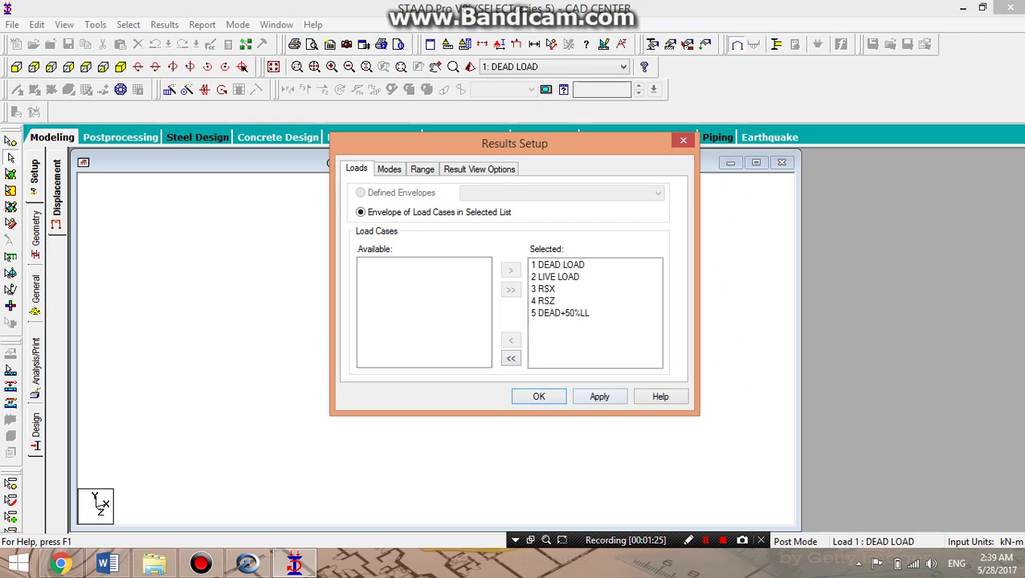
left_click(599, 396)
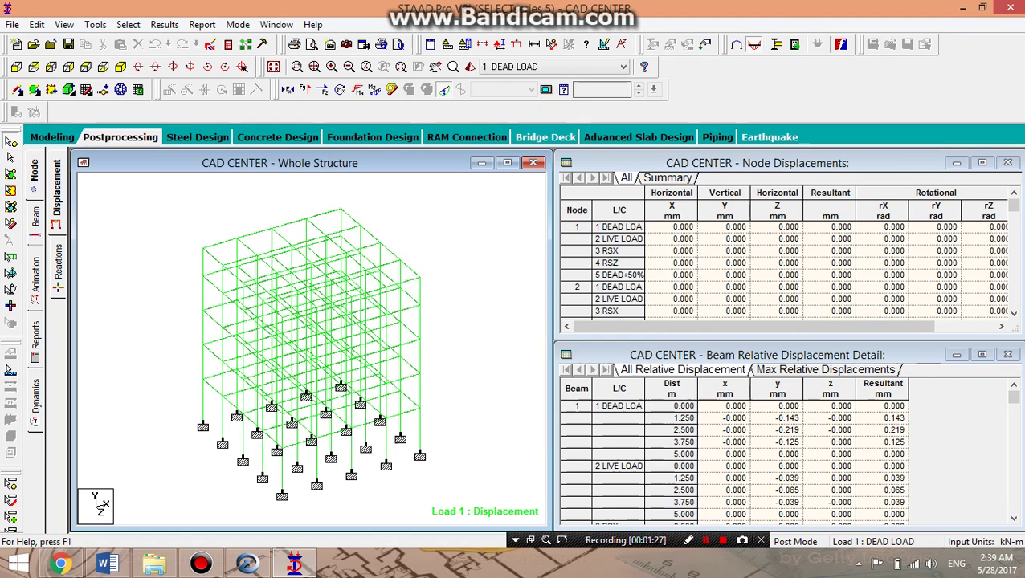
- Try to save the analysed CAD CENTER structure and close STAAD.Pro
key("ctrl+s")
key("Return")
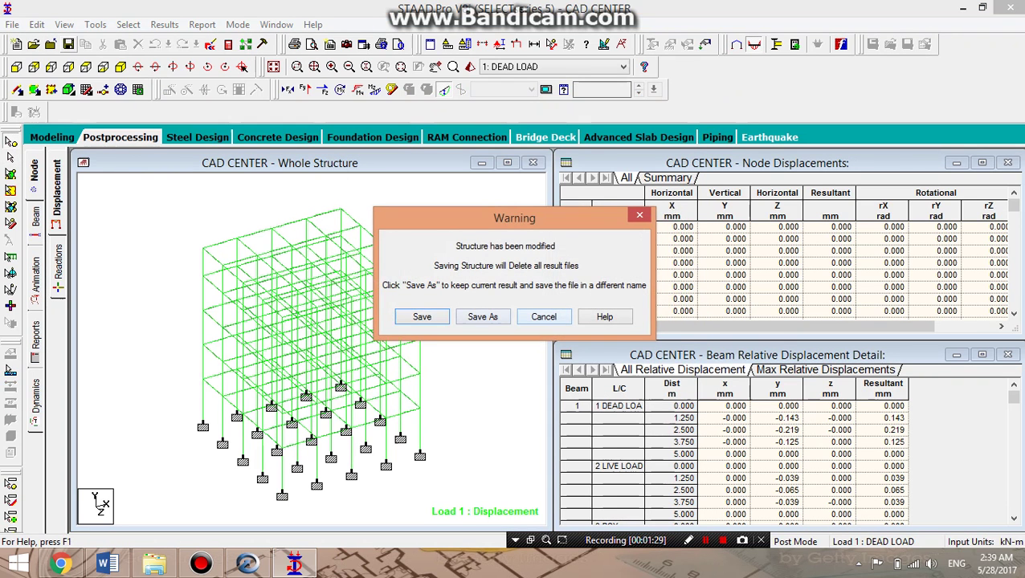
key("Return")
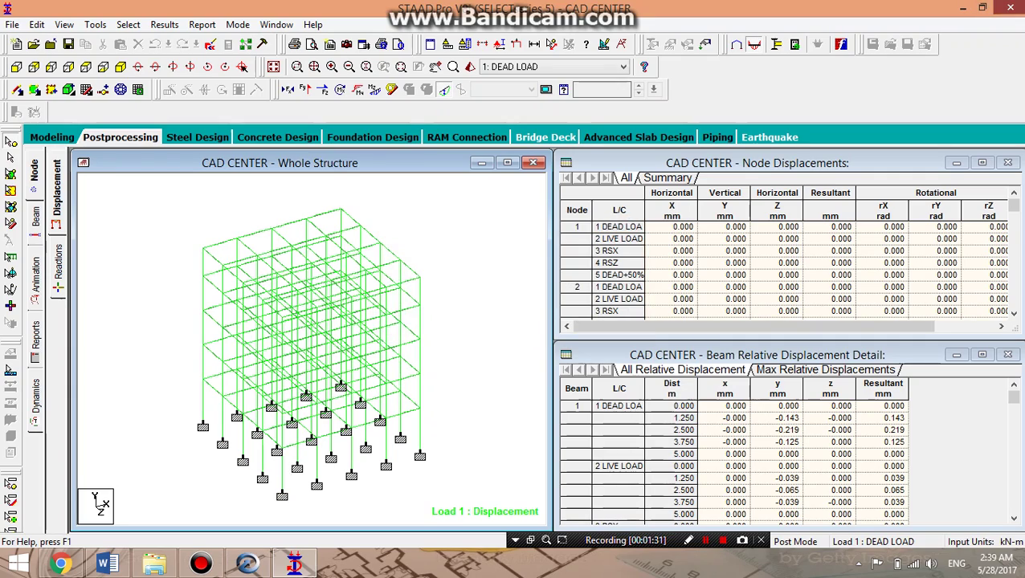
key("alt+F4")
- Start STAAD RCDC and enter project Building, client ICRC and the engineer's name for a new project
double_click(83, 290)
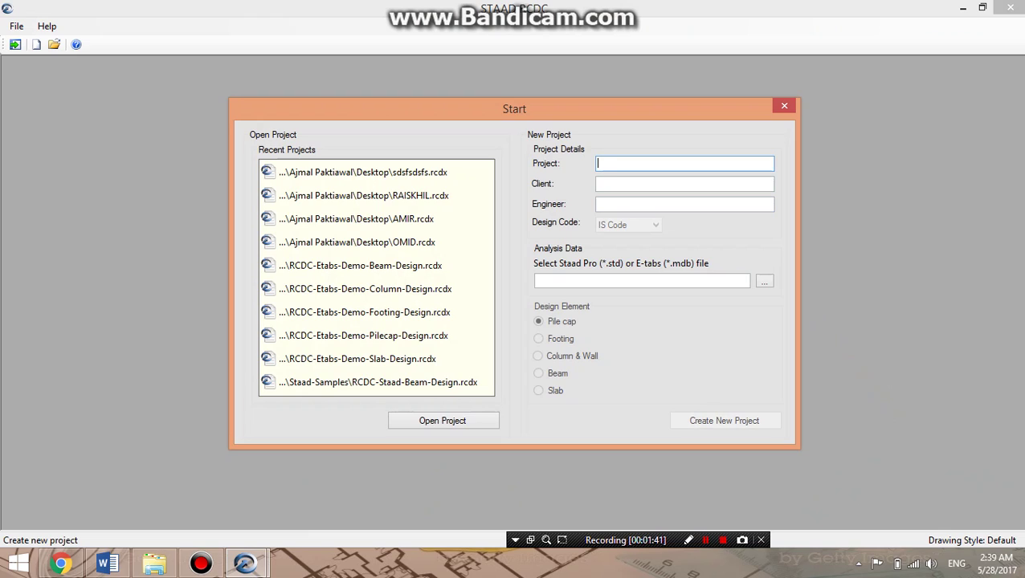
type("Building")
key("Tab")
type("ICRC")
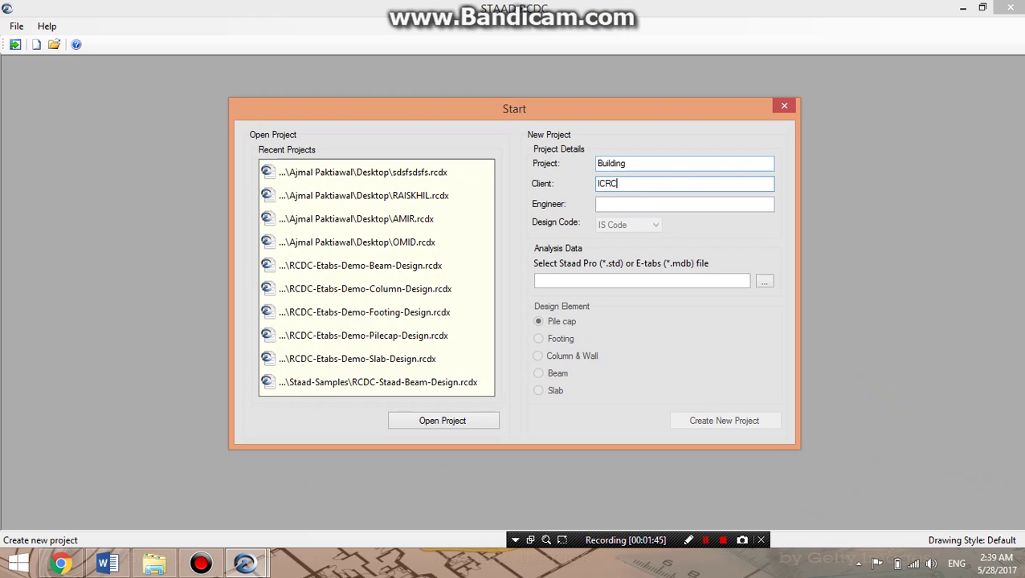
key("Tab")
type("A")
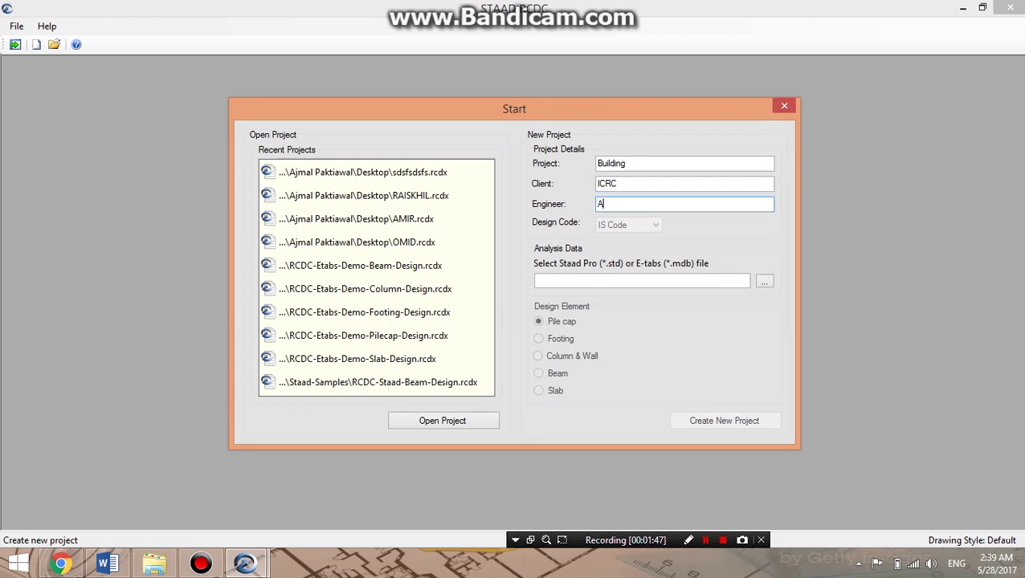
type("JMAL")
- Load CAD CENTER.std from the desktop as the analysis data and create a new Column & Wall design project
left_click(764, 281)
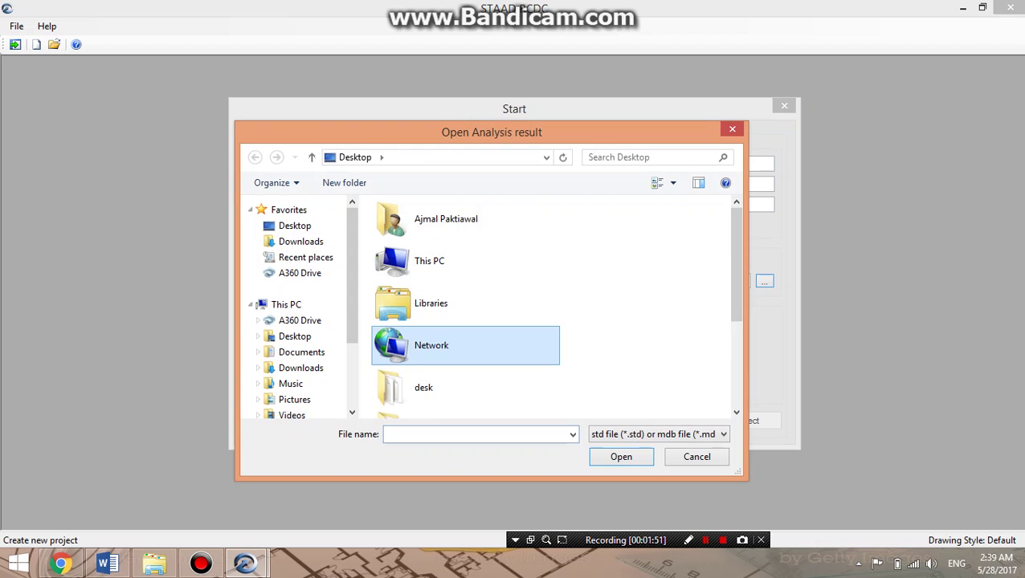
scroll(466, 353, "down", 2)
double_click(440, 354)
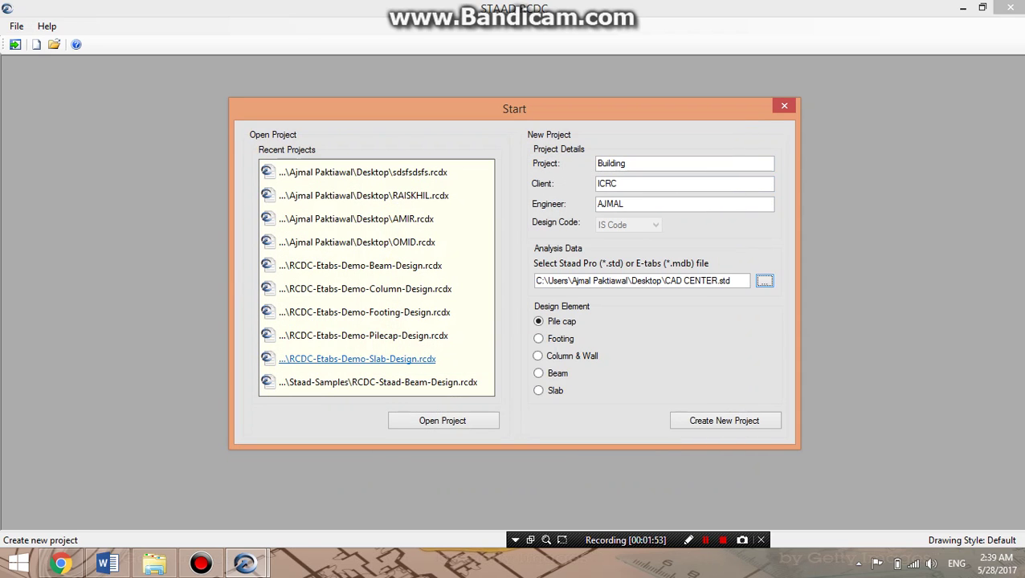
left_click(356, 359)
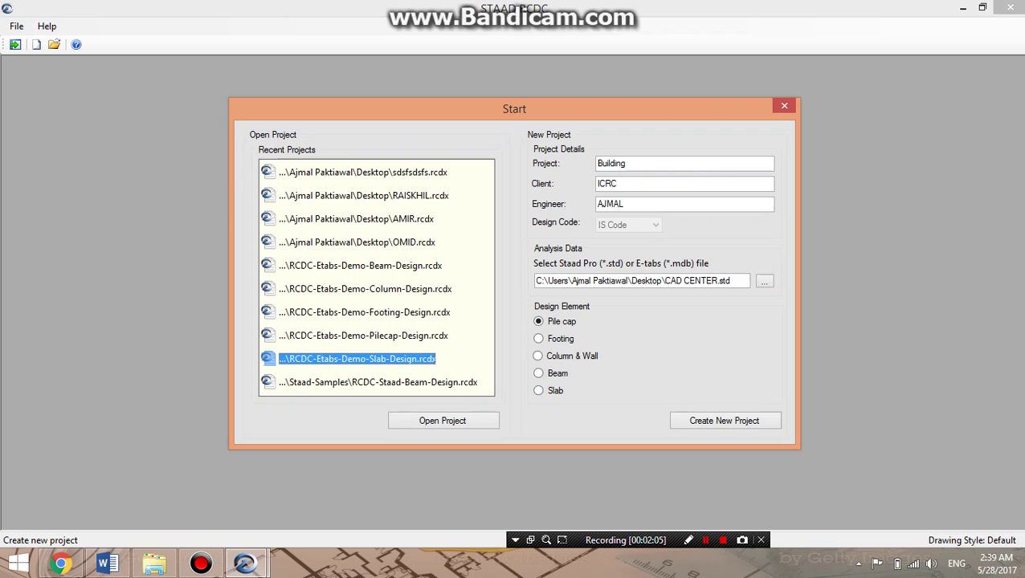
left_click(538, 356)
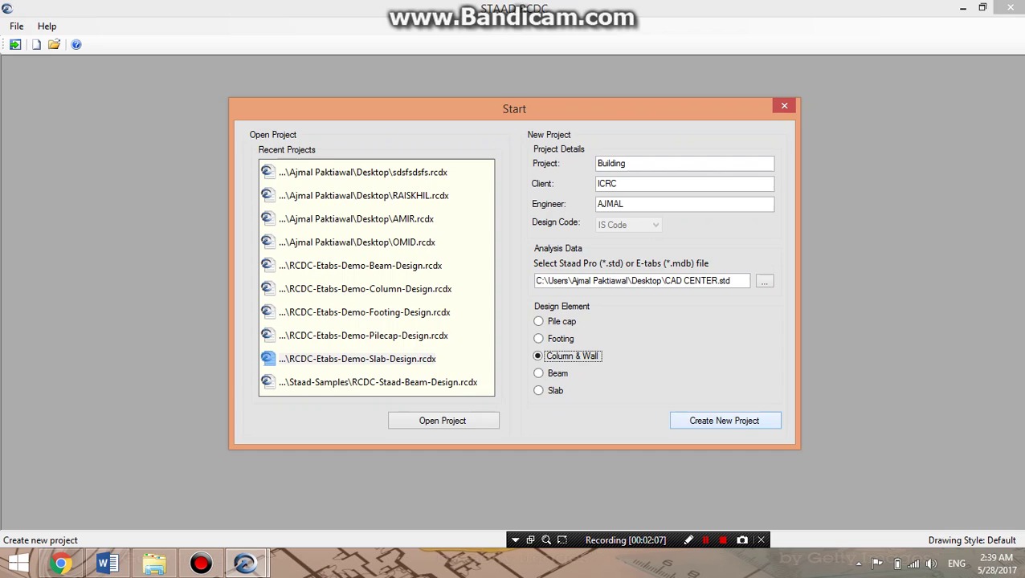
left_click(724, 420)
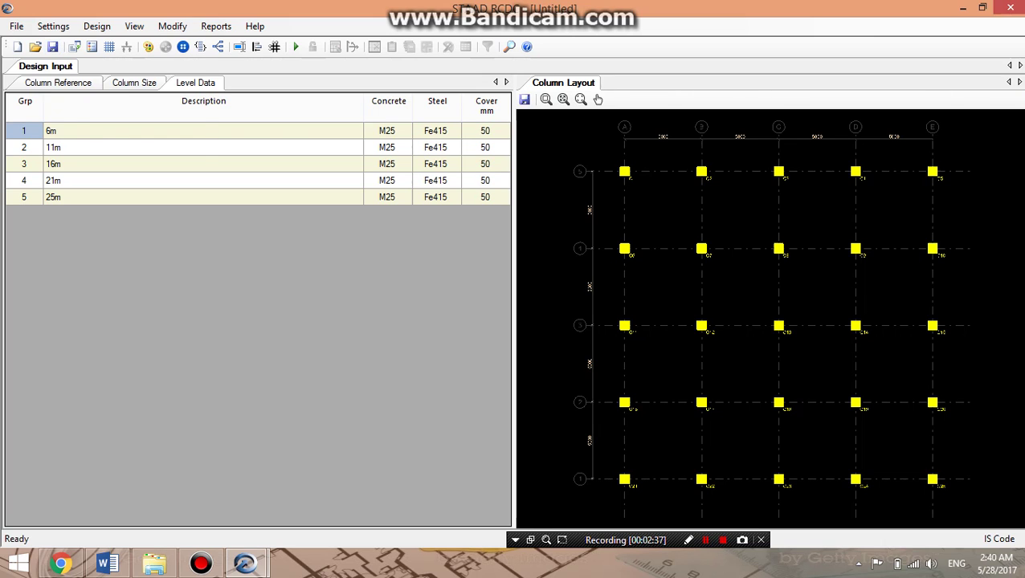
- Enable Ductile Design in the project's design settings
left_click(53, 26)
left_click(88, 42)
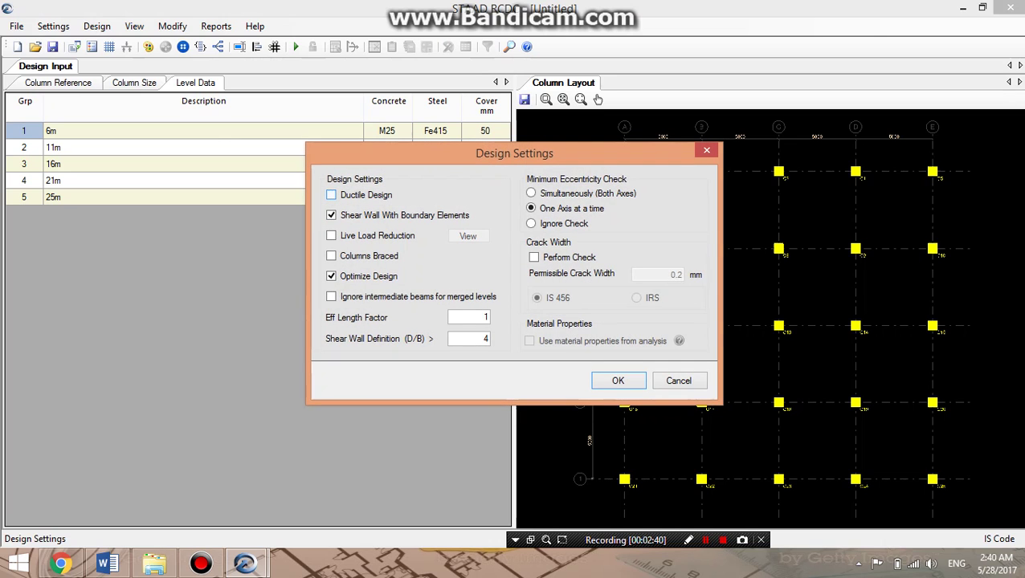
left_click(331, 195)
left_click(618, 381)
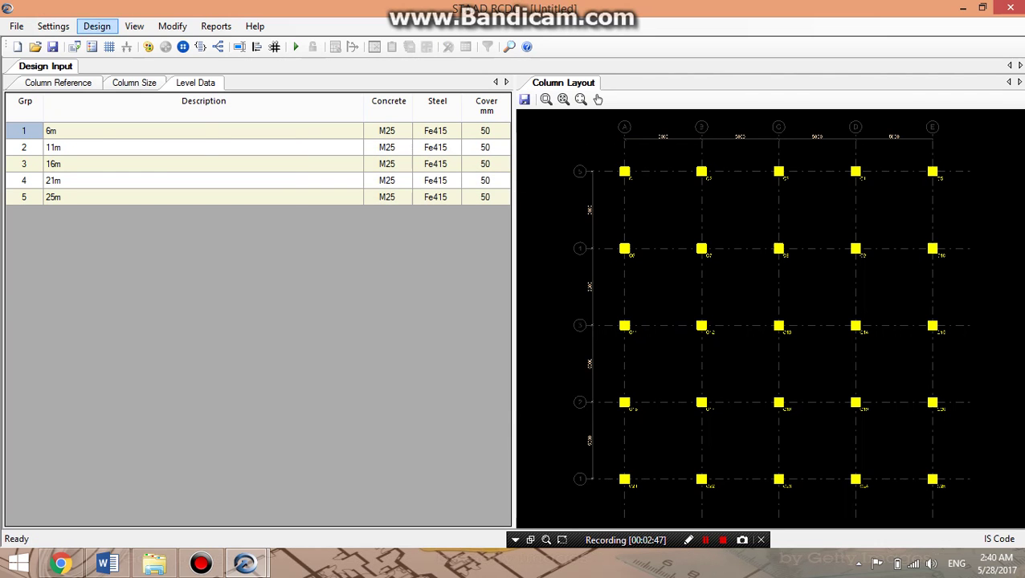
- Set the maximum column steel percentage to 6 in the reinforcement settings
left_click(53, 25)
left_click(103, 59)
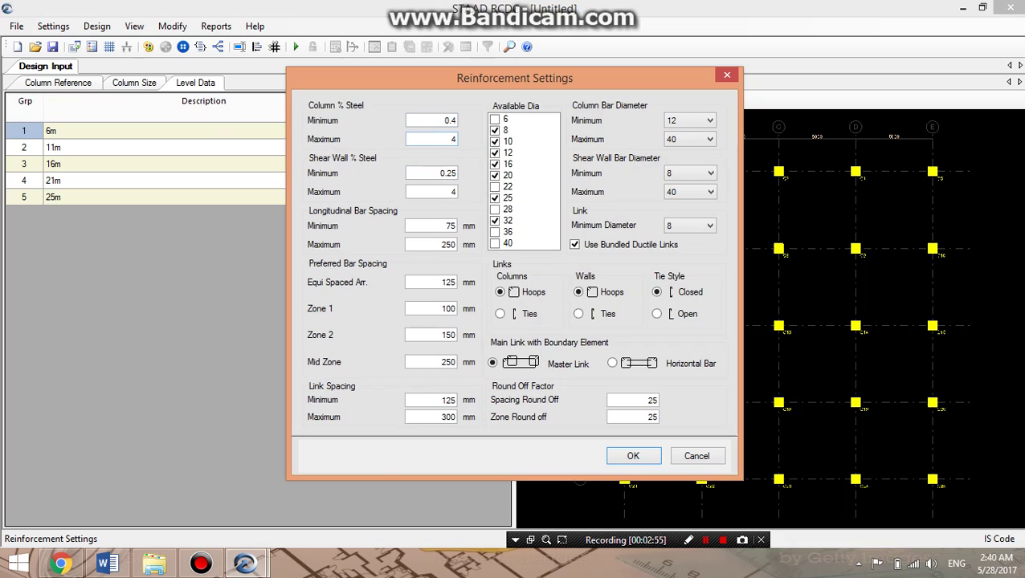
double_click(449, 139)
type("6")
- Exclude the 8, 10, 12, 25 and 32 bar diameters, keeping only 16 and 20 available, and apply the reinforcement settings
left_click(495, 131)
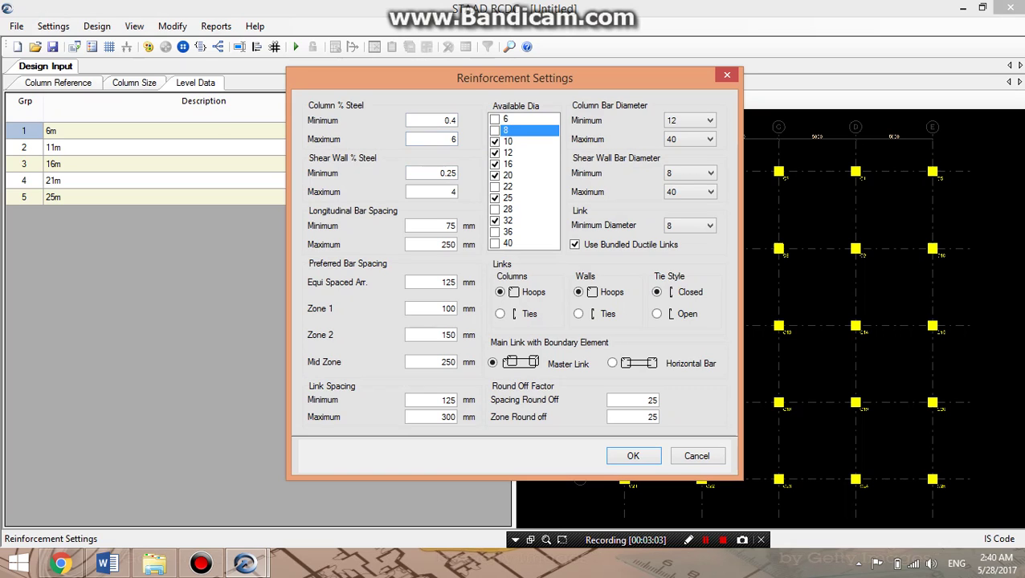
left_click(495, 141)
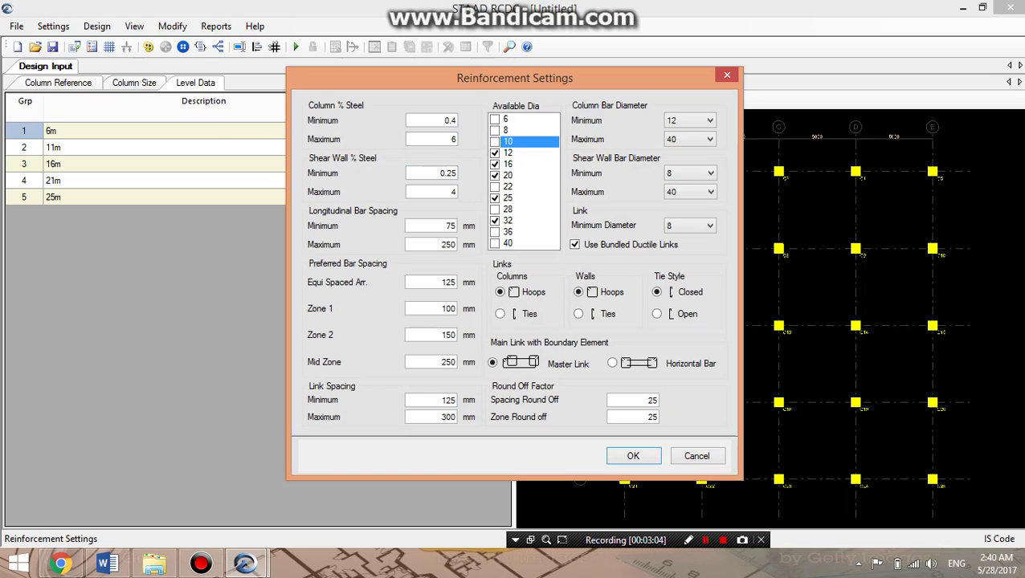
left_click(494, 153)
left_click(495, 220)
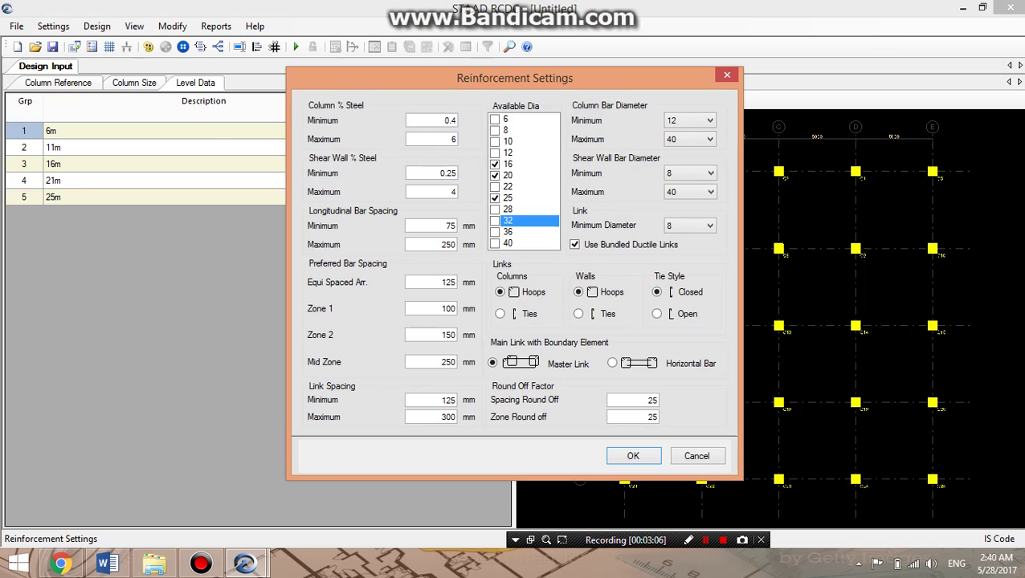
left_click(495, 197)
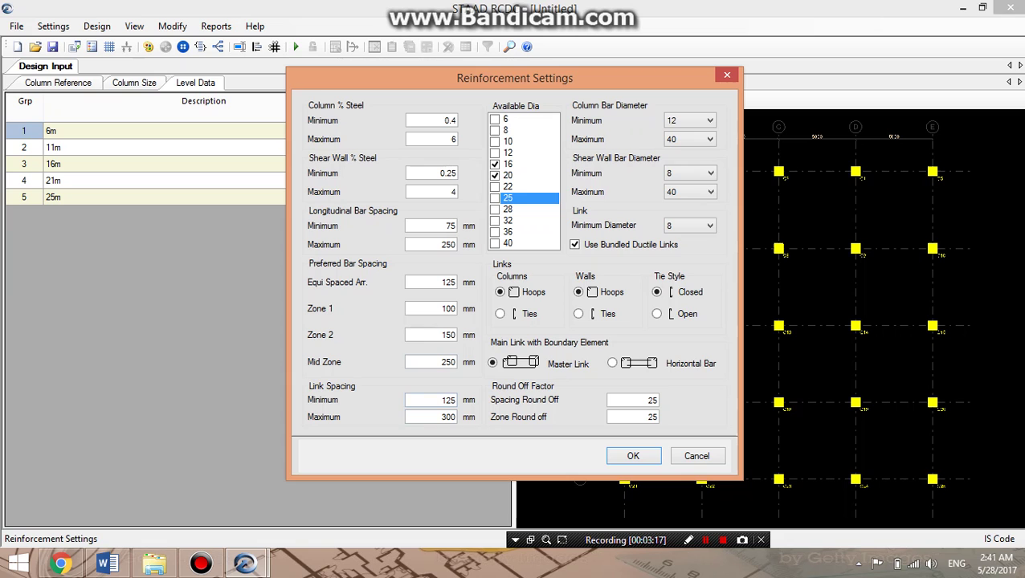
left_click_drag(436, 400, 456, 400)
left_click(633, 455)
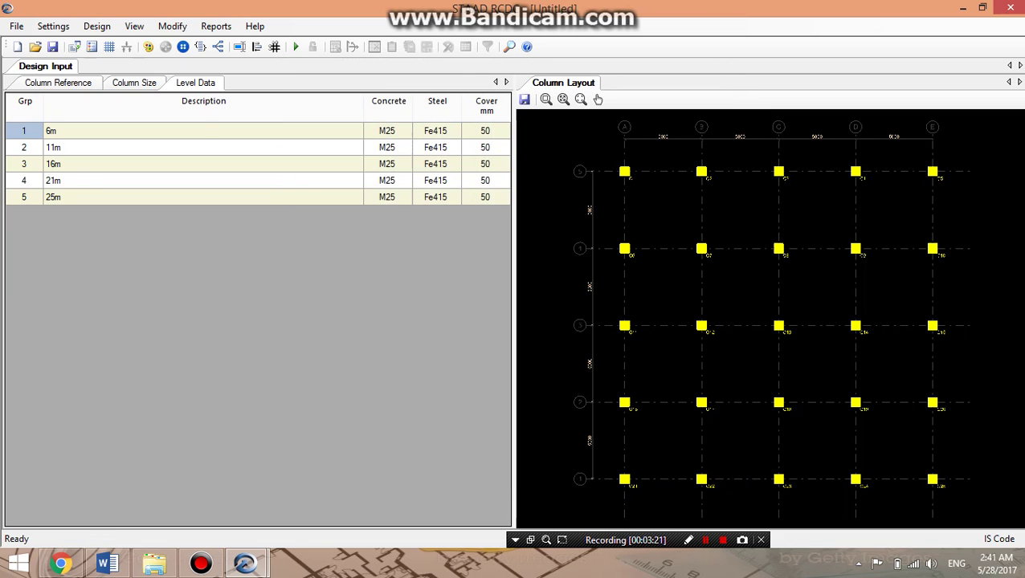
- Open the basic load case assignment for the column design
left_click(53, 26)
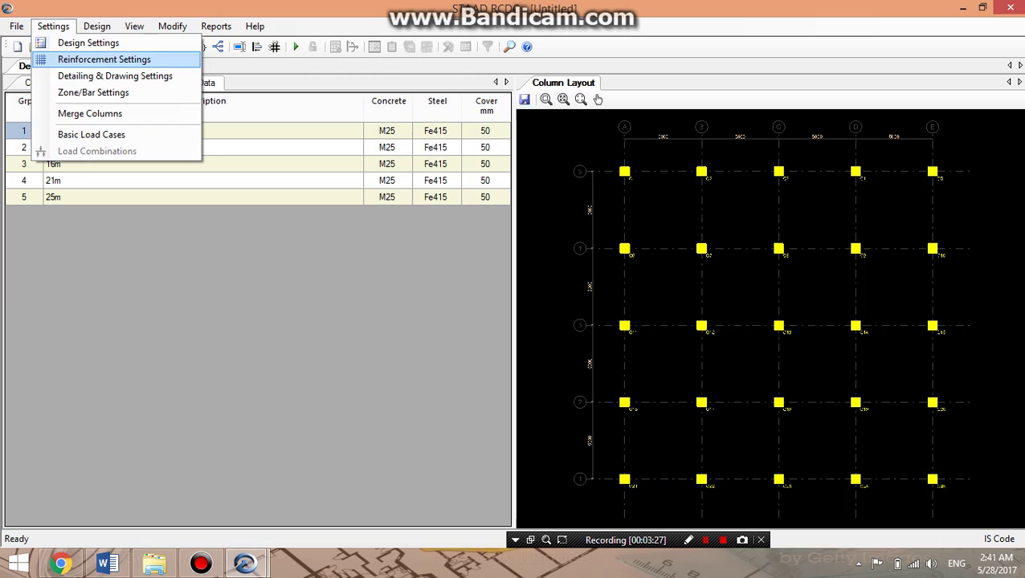
mouse_move(97, 26)
key("Down")
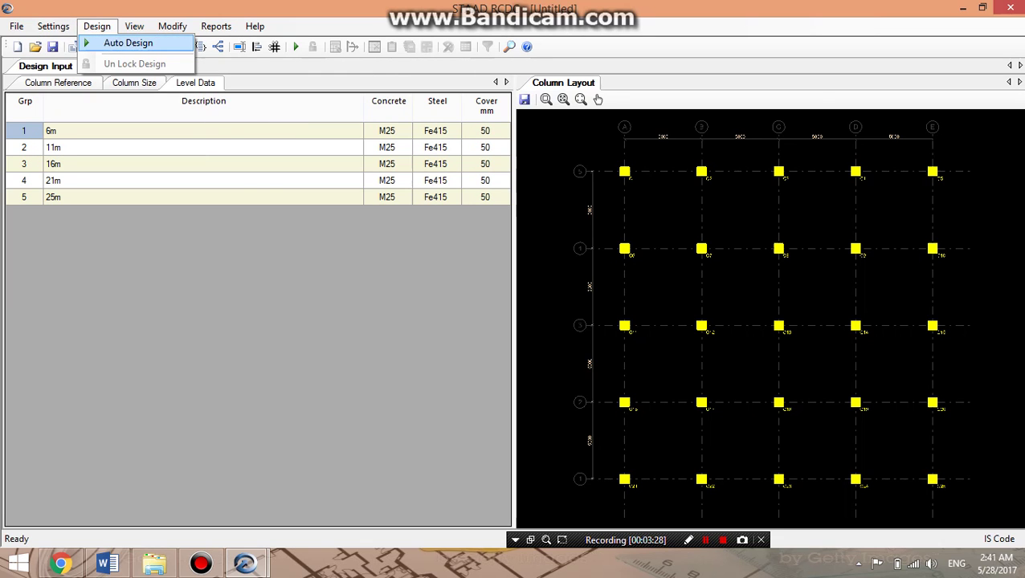
key("Return")
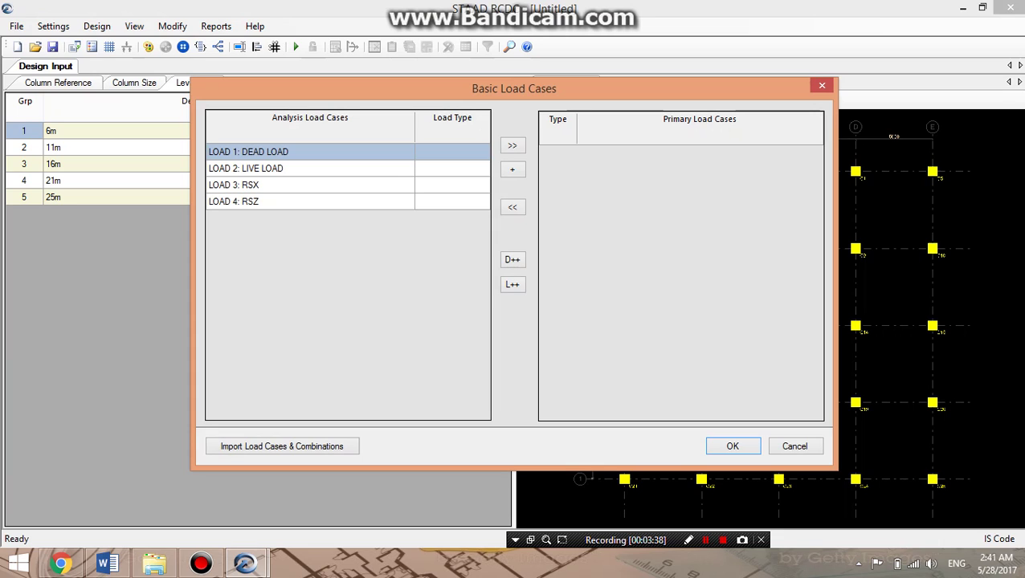
- Assign the Dead Load type to LOAD 1: DEAD LOAD and the Live Load type to LOAD 2: LIVE LOAD
left_click(452, 151)
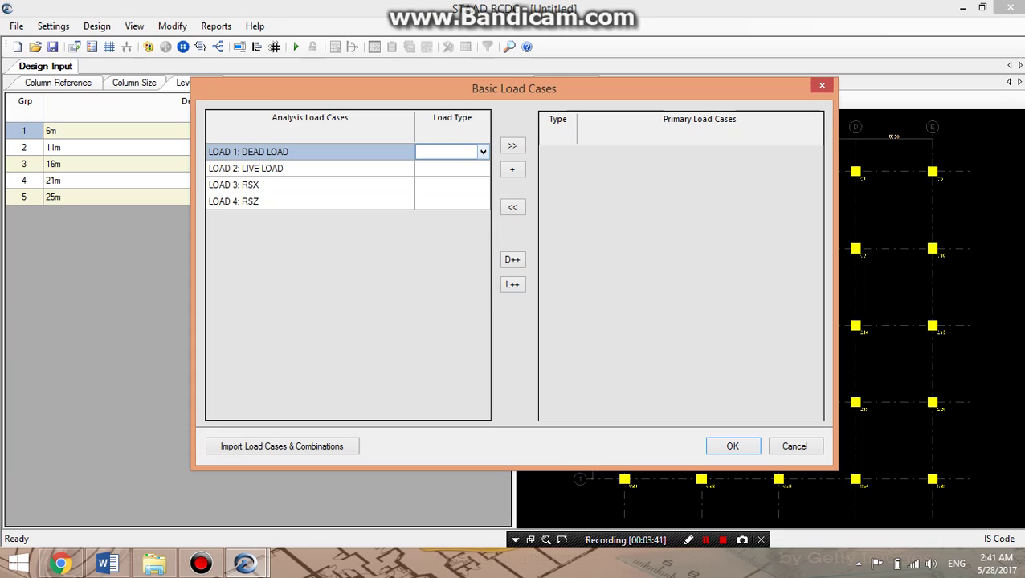
left_click(482, 151)
left_click(437, 166)
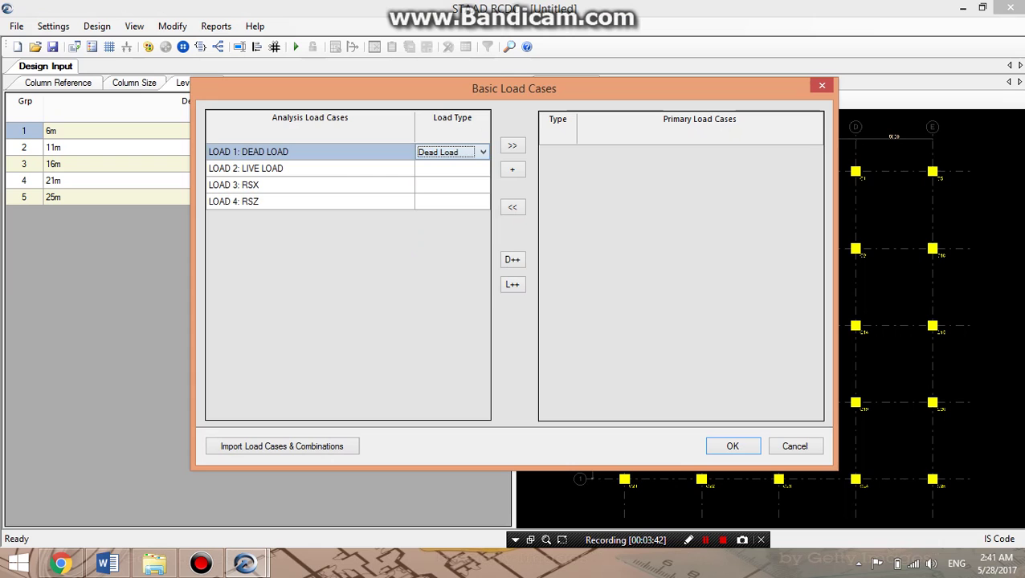
left_click(451, 167)
left_click(482, 168)
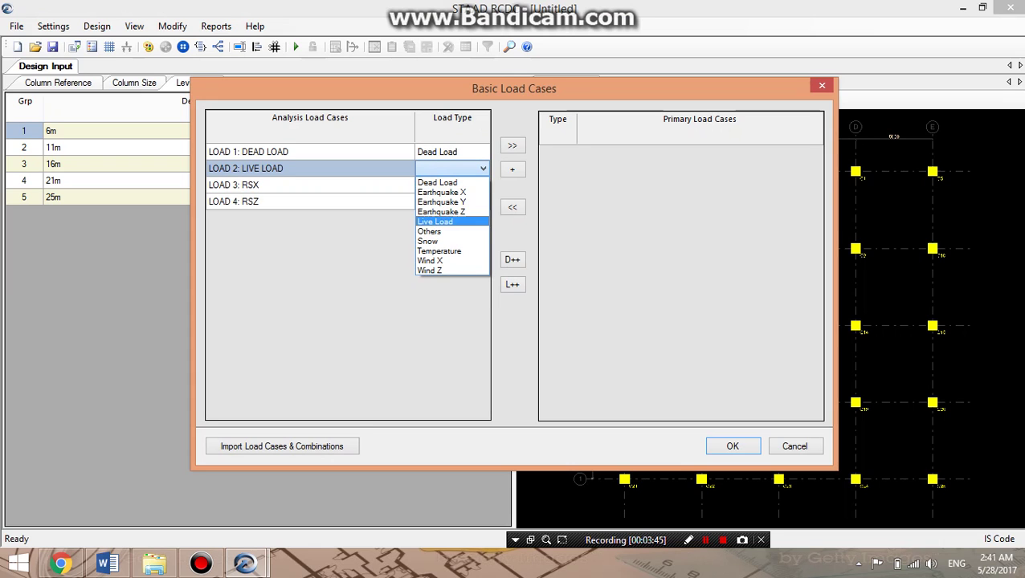
left_click(435, 222)
- Assign the Earthquake X type to LOAD 3: RSX and the Earthquake Z type to LOAD 4: RSZ
left_click(452, 185)
left_click(483, 185)
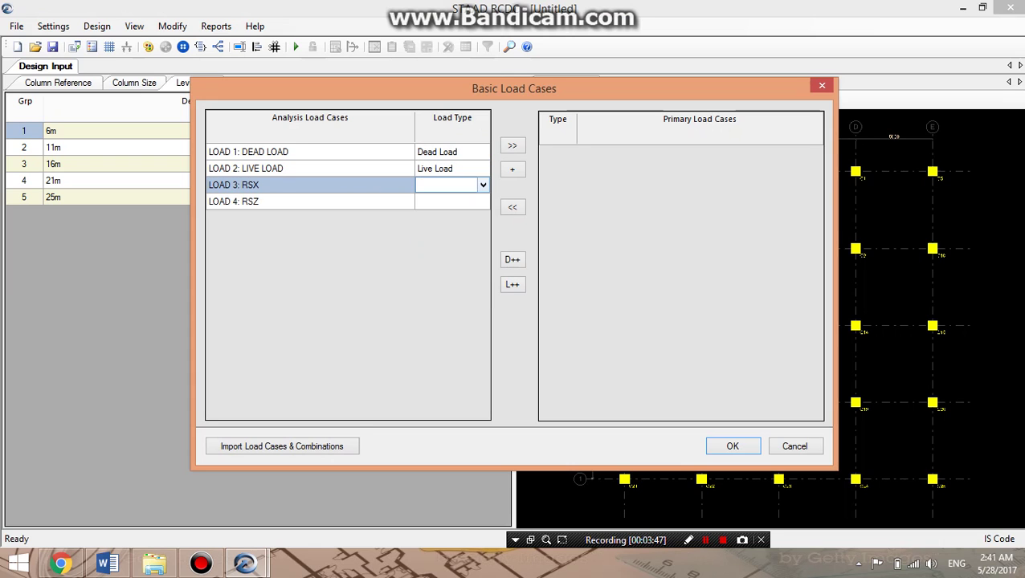
left_click(441, 208)
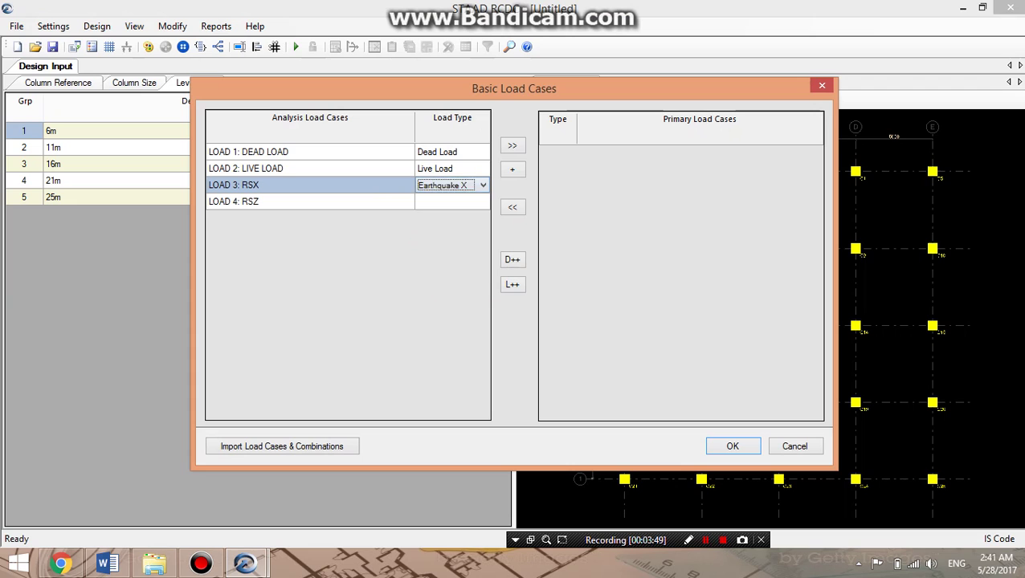
left_click(452, 201)
left_click(483, 202)
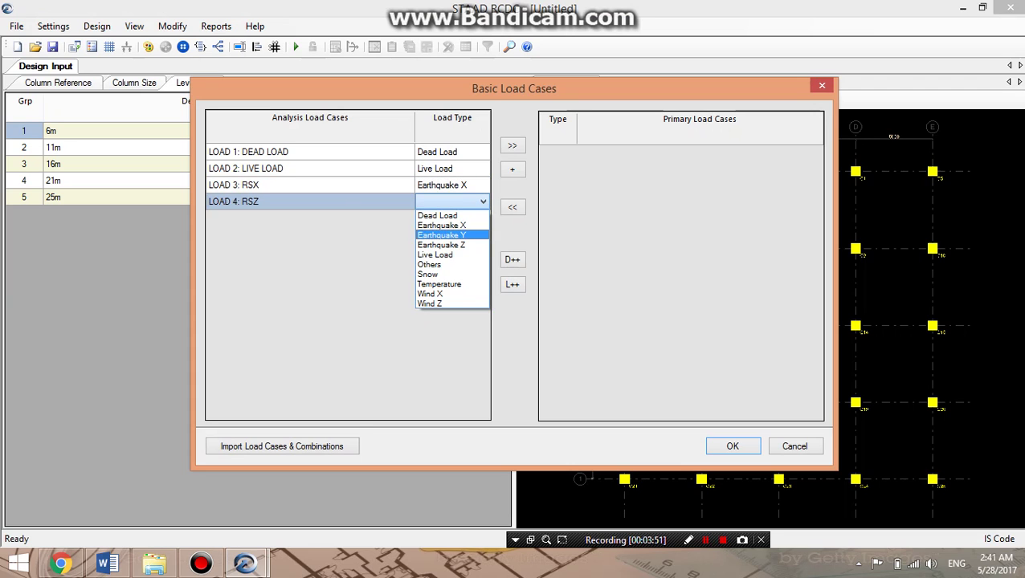
left_click(440, 245)
- Add all four analysis load cases to the primary load cases and accept the assignment
left_click_drag(337, 201, 337, 168)
left_click(245, 151, "shift")
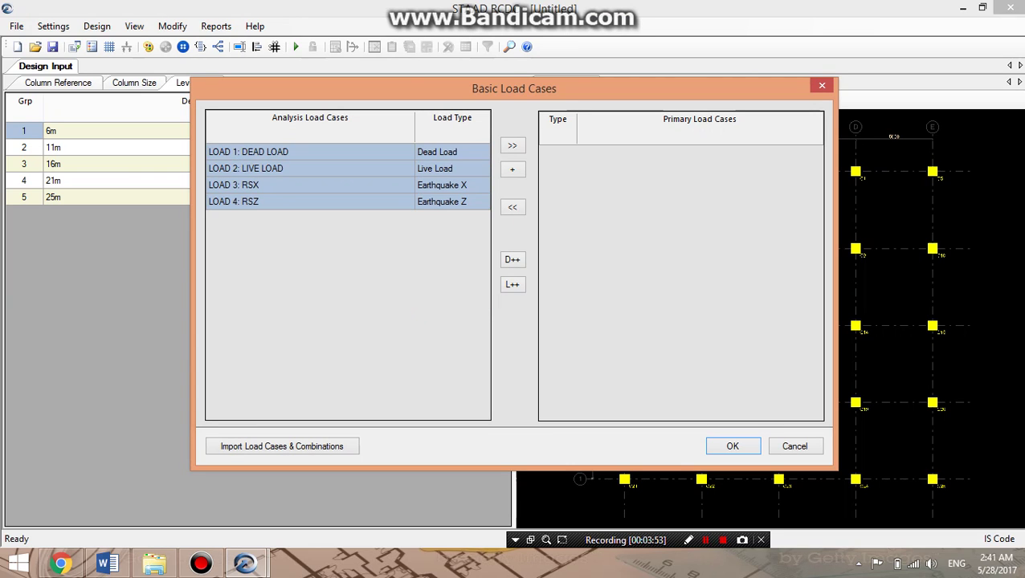
left_click(512, 145)
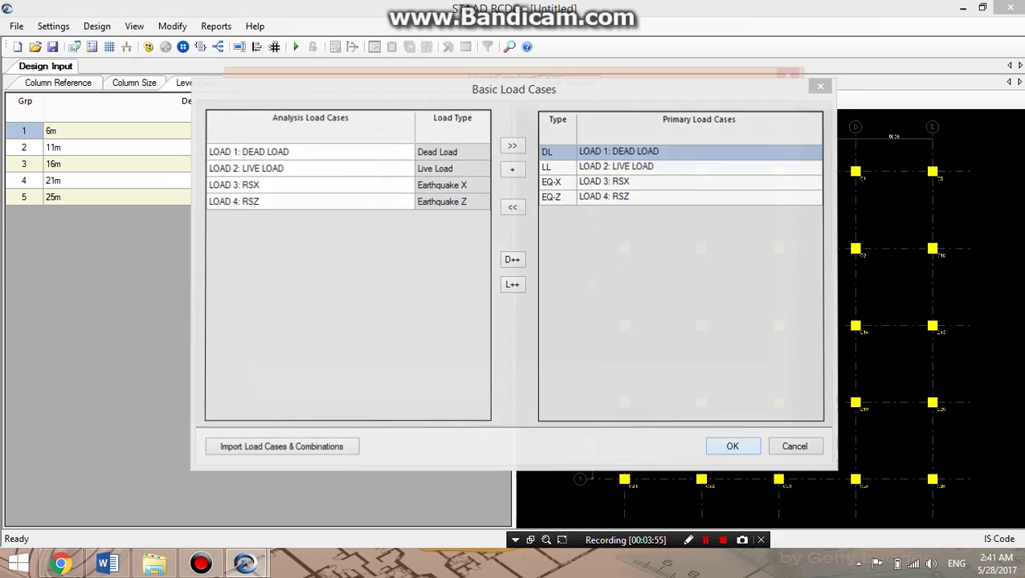
left_click(733, 446)
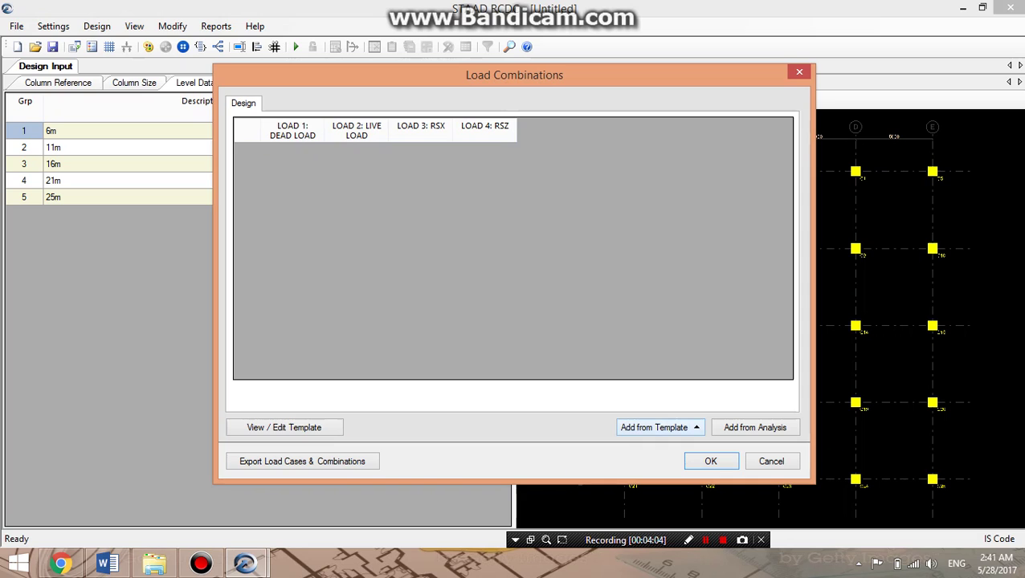
- Add the template load combinations for a regular structure, run the column design and dismiss the failed columns report
left_click(654, 427)
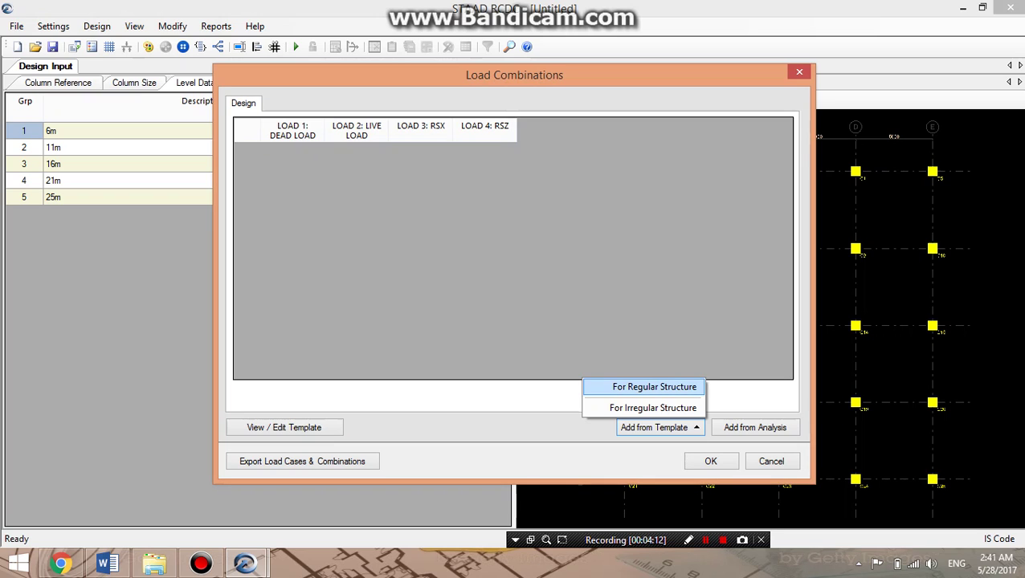
left_click(653, 387)
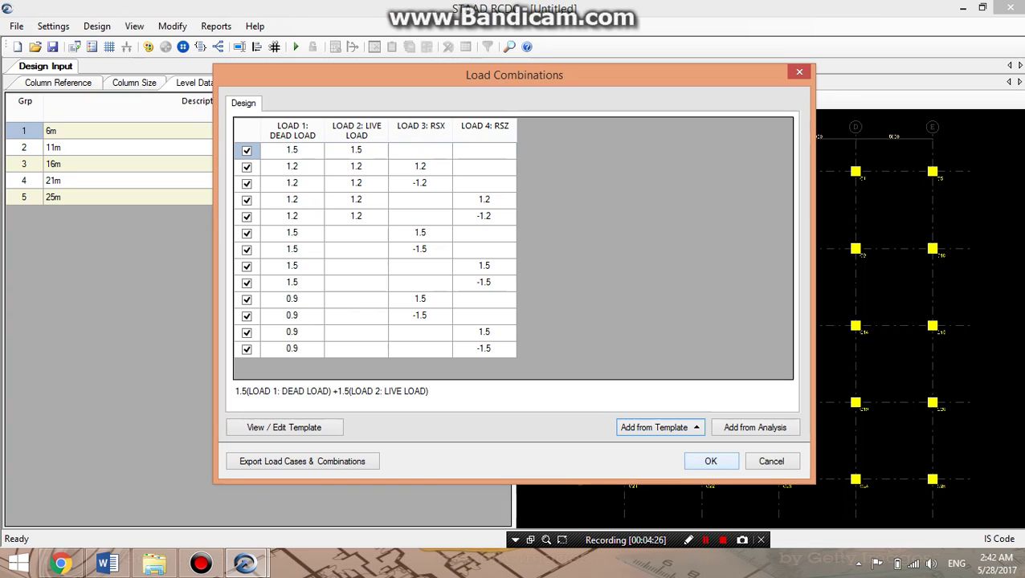
key("Return")
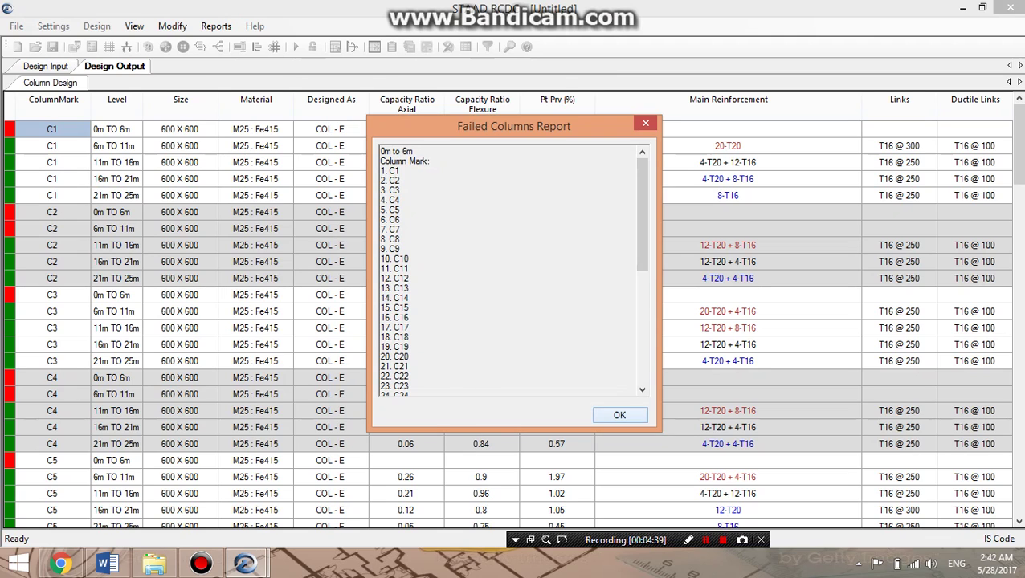
key("Return")
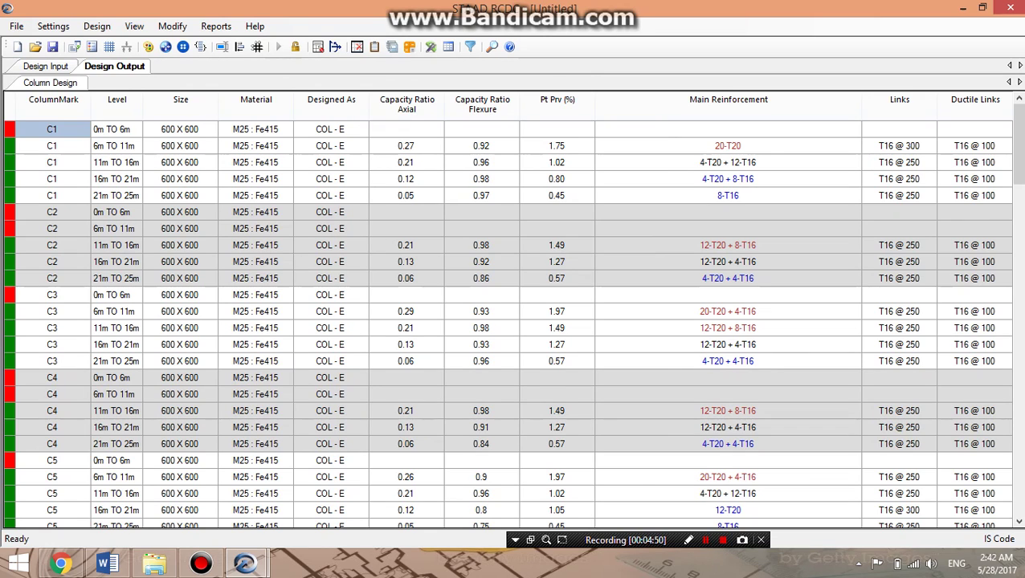
- Open column C1 for redesign from its failed 0m to 6m level
left_click(179, 128)
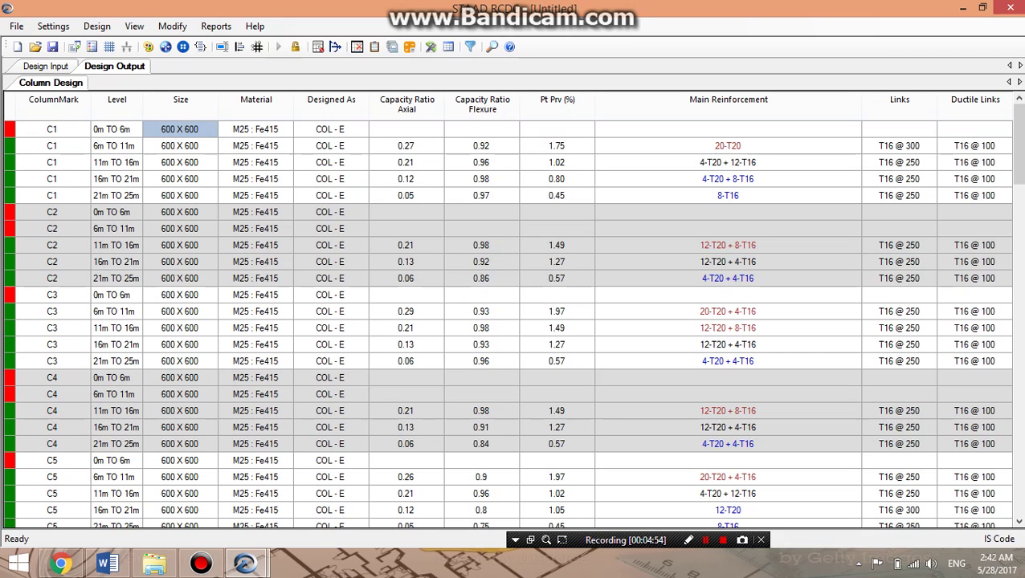
right_click(181, 130)
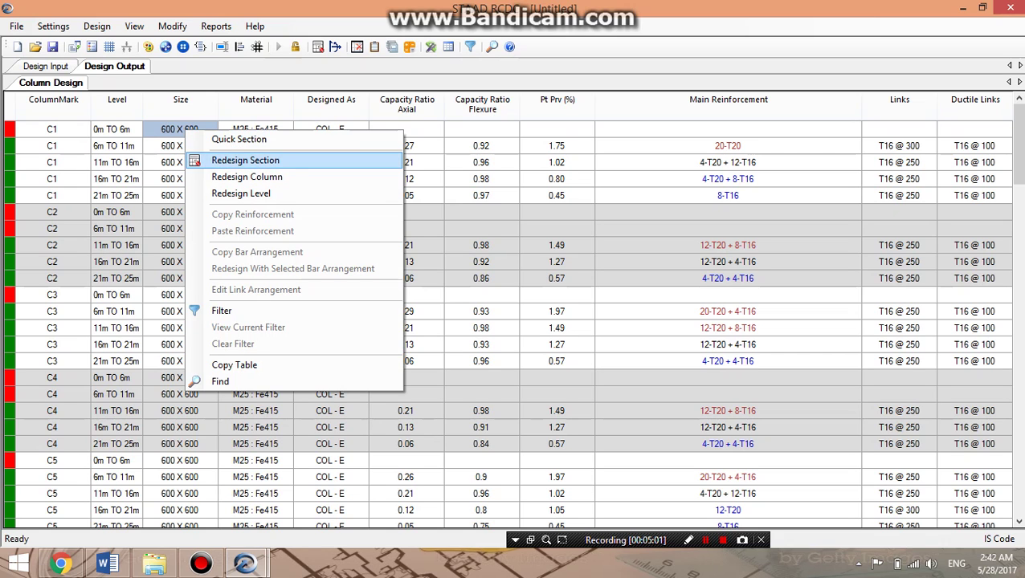
left_click(247, 177)
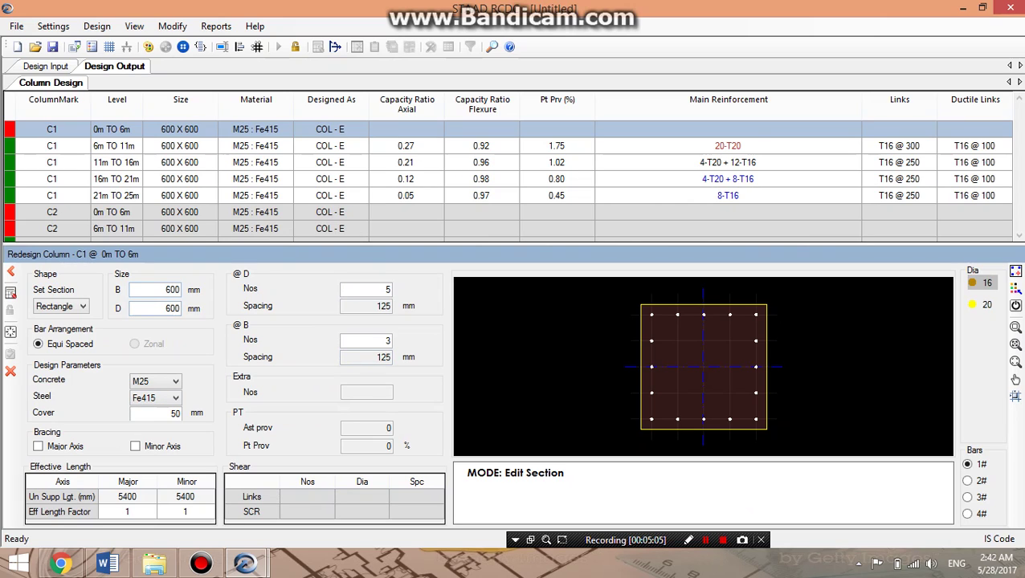
- Try to redesign column C1 at the 0m to 6m level with an 800 x 800 mm section
left_click_drag(165, 289, 170, 289)
type("8")
left_click(170, 308)
left_click_drag(164, 309, 170, 308)
type("8")
left_click_drag(165, 289, 170, 289)
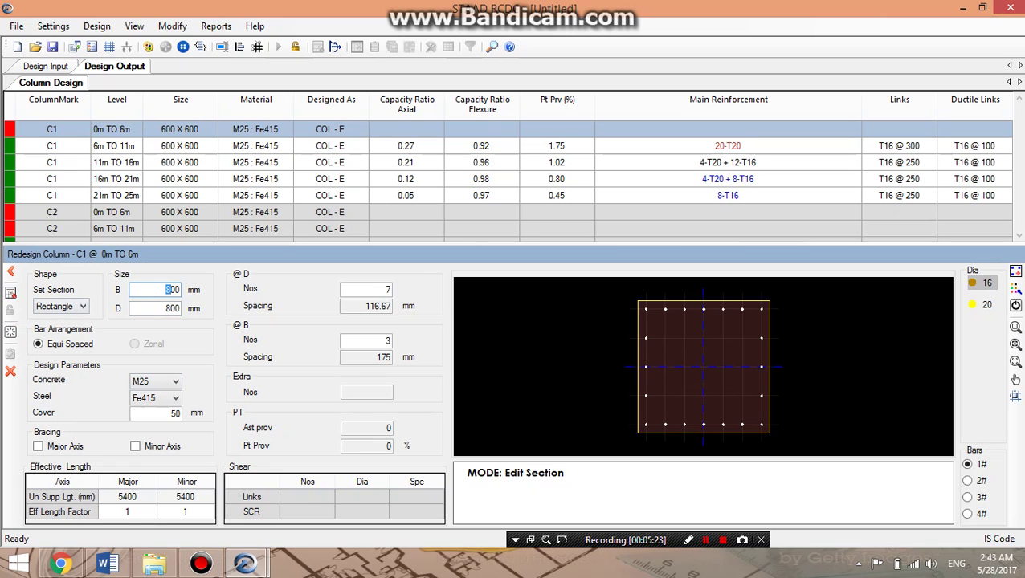
key("Tab")
left_click(11, 292)
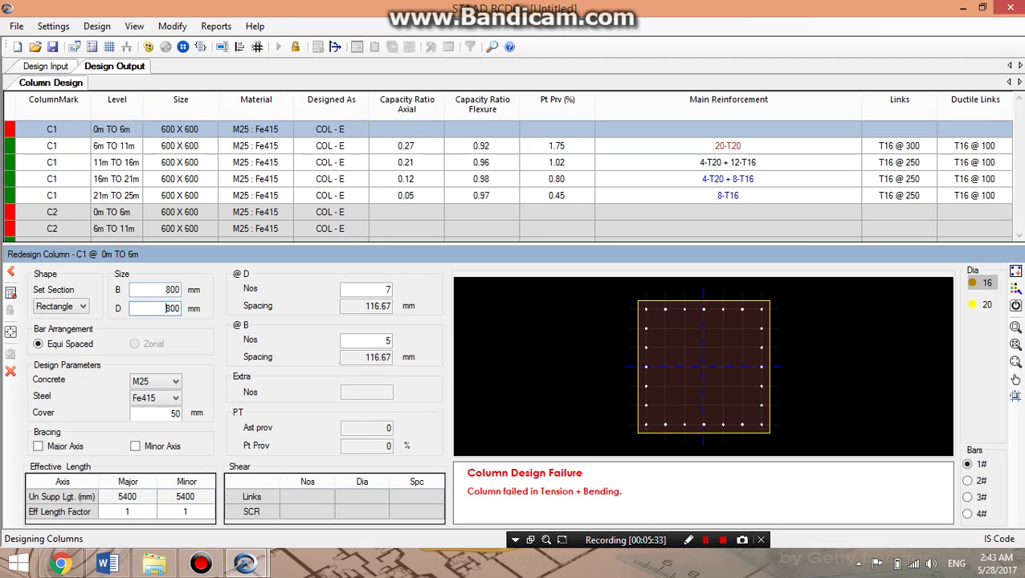
- Set both the width and depth of the C1 section at the 0m to 6m level to 900 mm
key("Tab")
left_click_drag(171, 290, 164, 289)
type("9")
key("Tab")
left_click_drag(176, 308, 172, 308)
type("9")
key("BackSpace")
type("9")
left_click(166, 290)
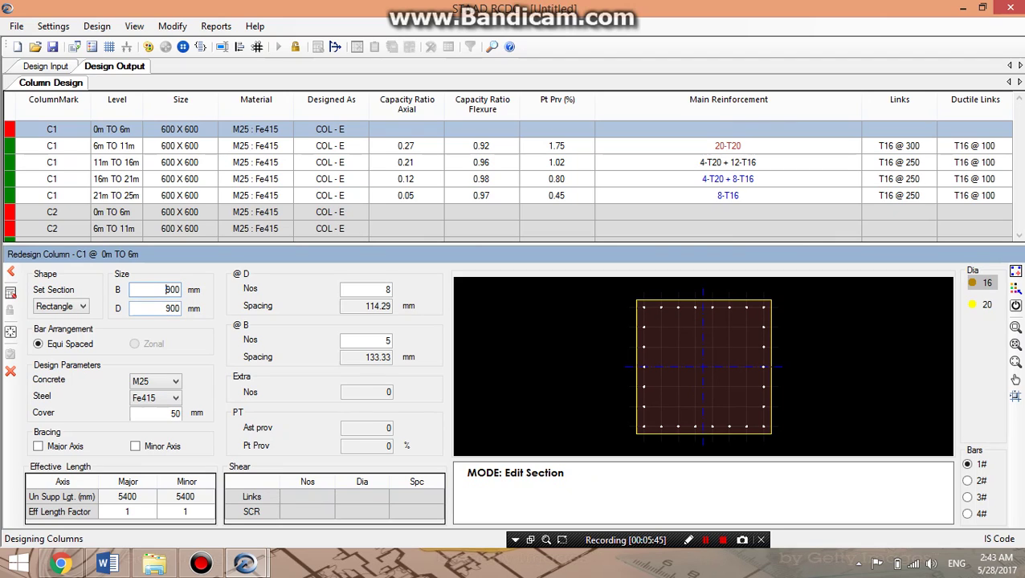
- Redesign the 900 x 900 mm C1 section and save the result to the column design table
left_click(10, 294)
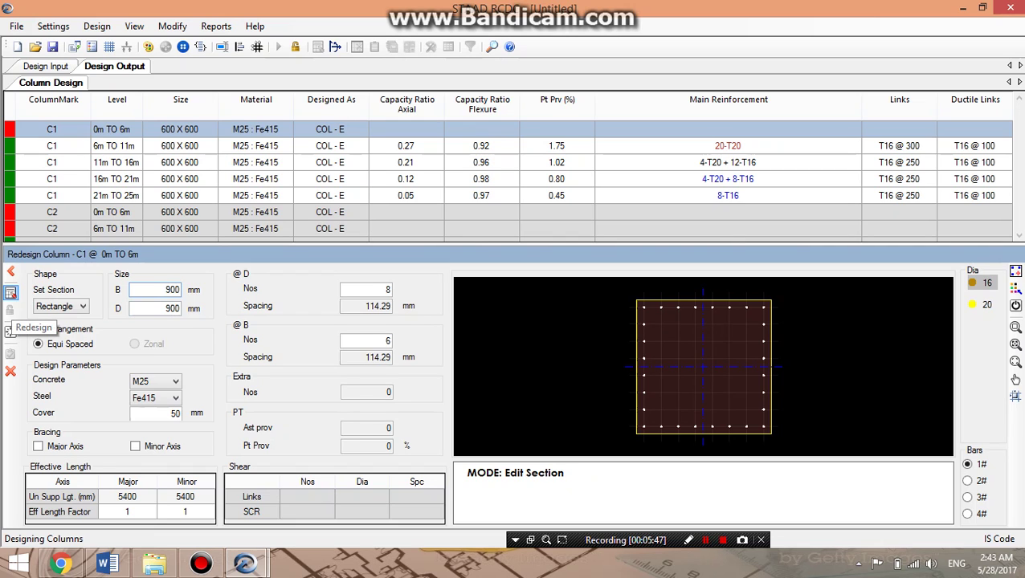
left_click(10, 293)
left_click(10, 353)
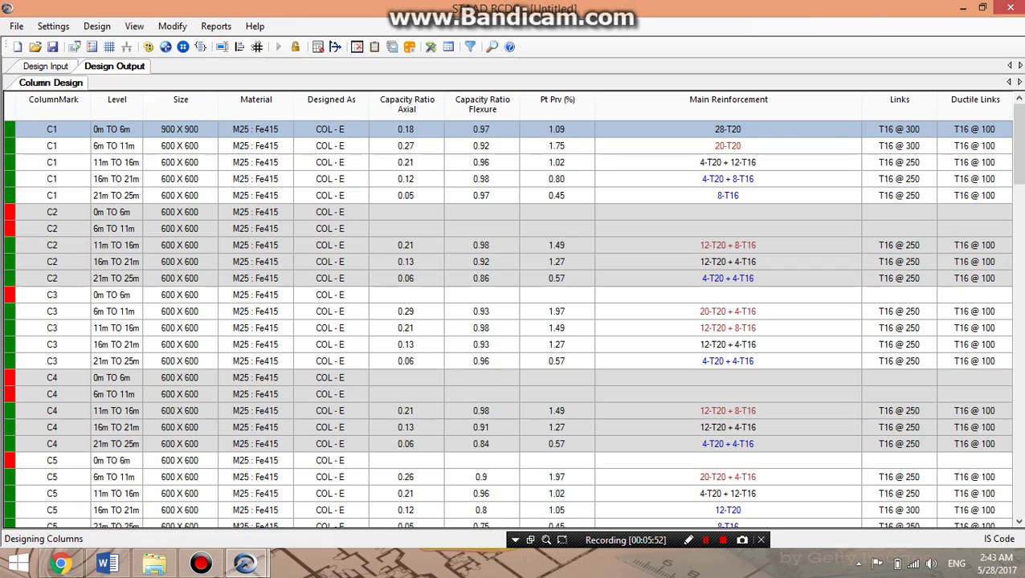
- Generate the Type 1 (Ductile) text schedule of the columns and examine its size, steel and link entries
left_click(217, 26)
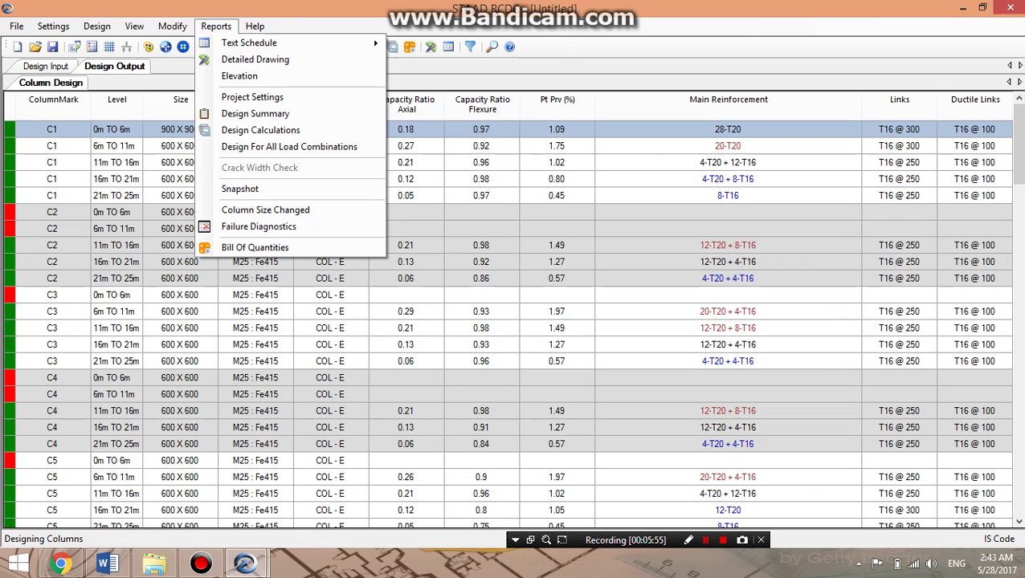
mouse_move(249, 42)
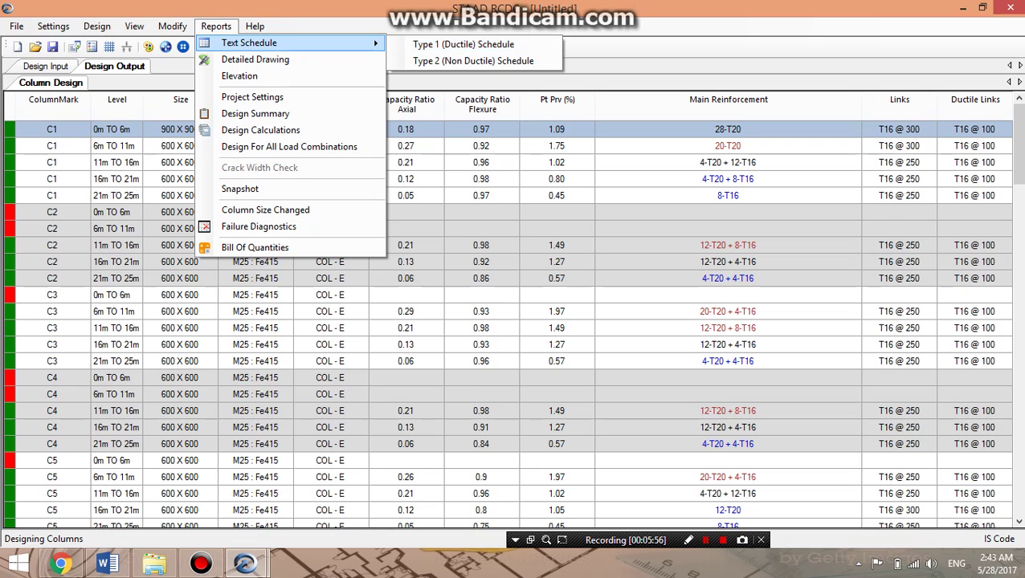
left_click(463, 45)
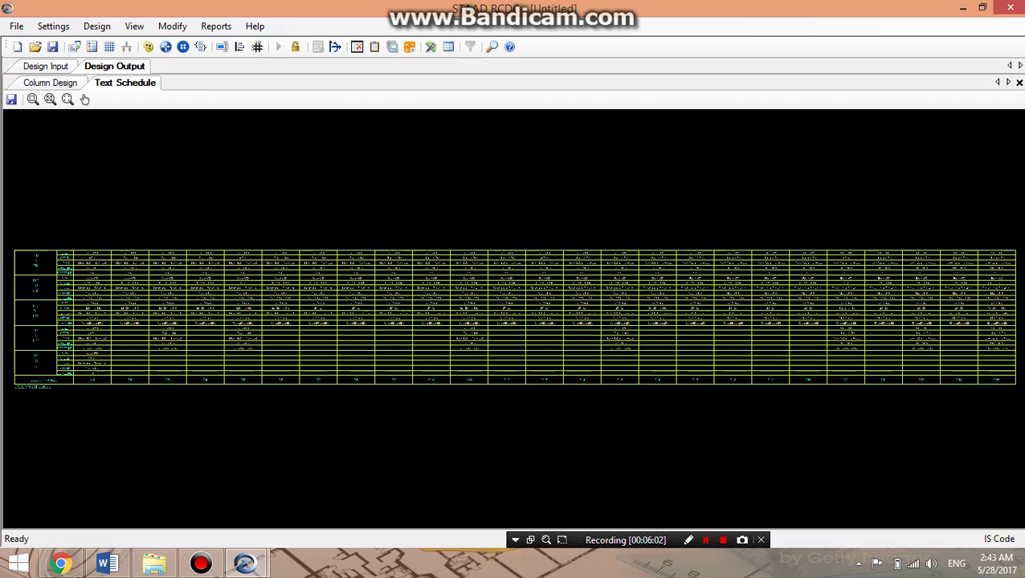
scroll(53, 265, "up", 10)
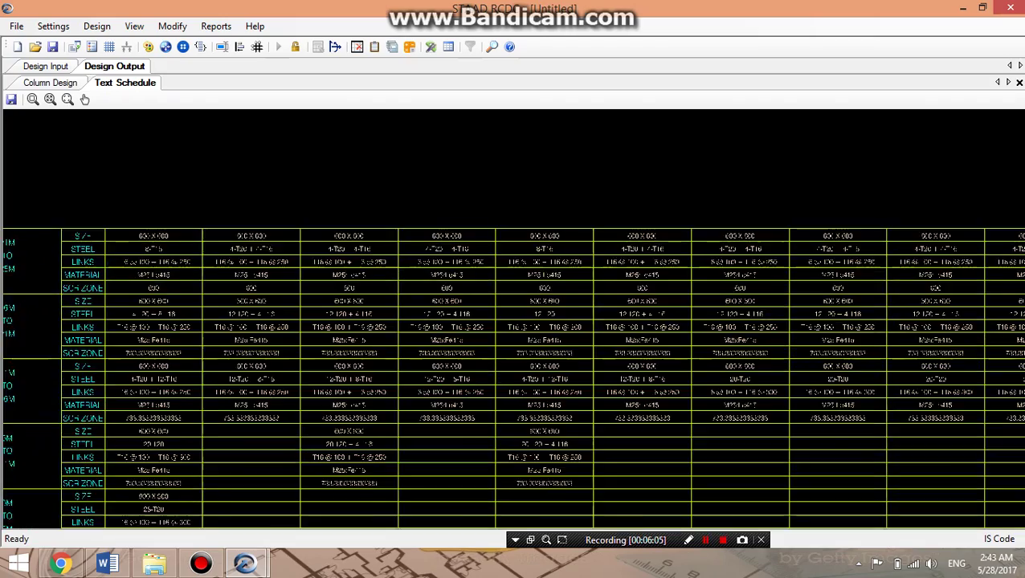
scroll(57, 262, "up", 5)
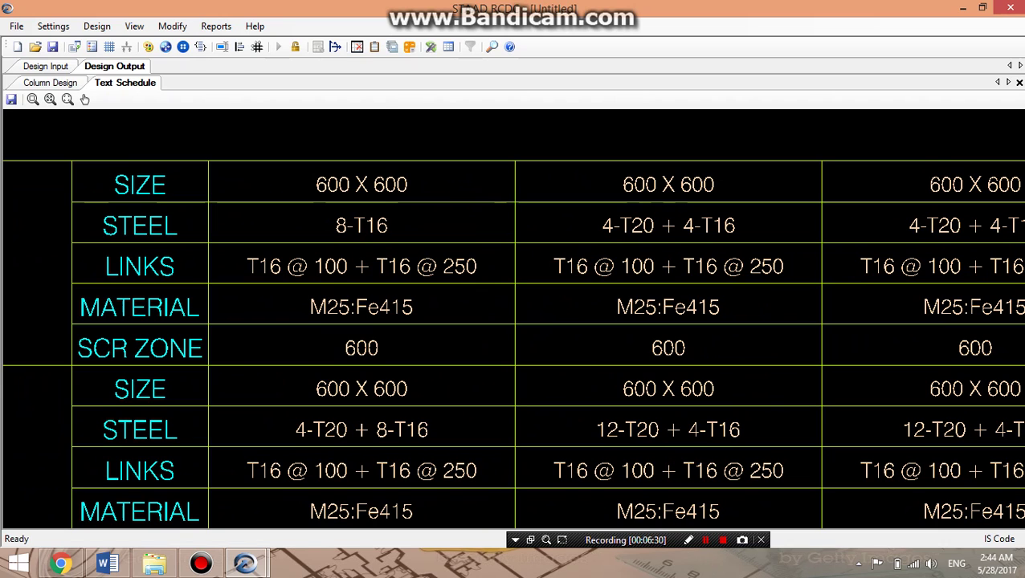
- Create the detailed drawing for column C1 only and inspect its section and link details
left_click(216, 26)
left_click(229, 41)
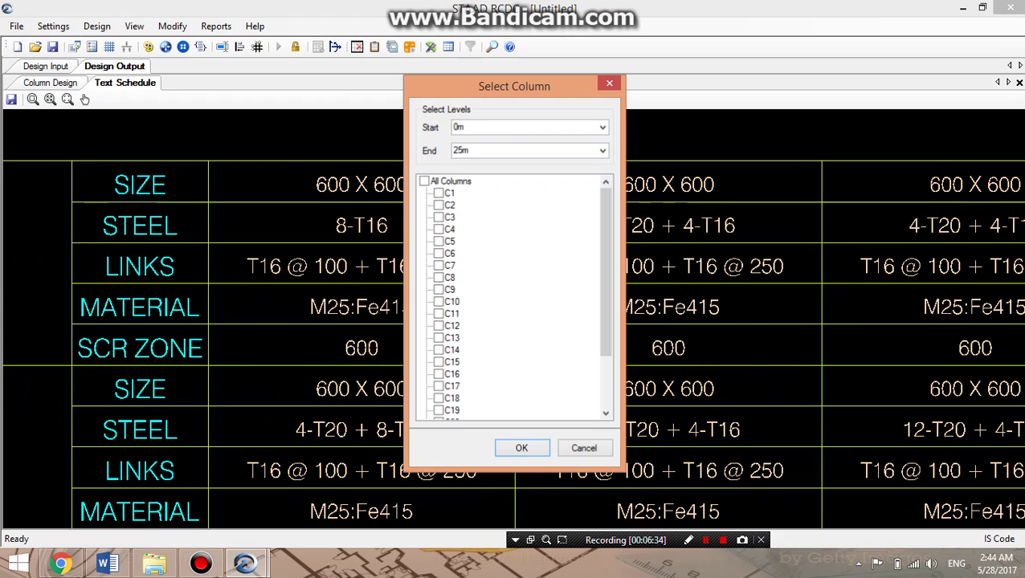
left_click(438, 193)
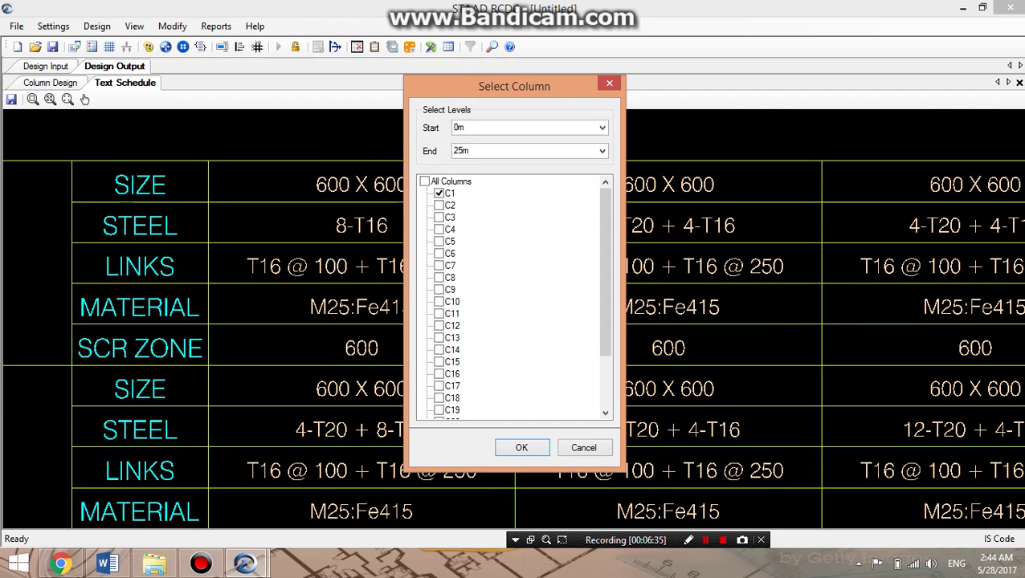
left_click(521, 447)
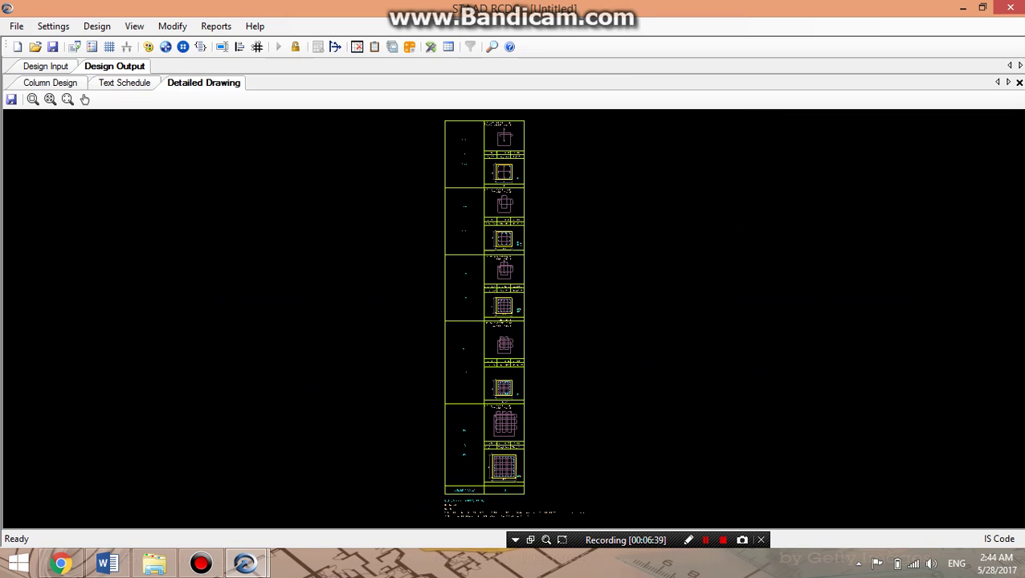
scroll(506, 181, "up", 10)
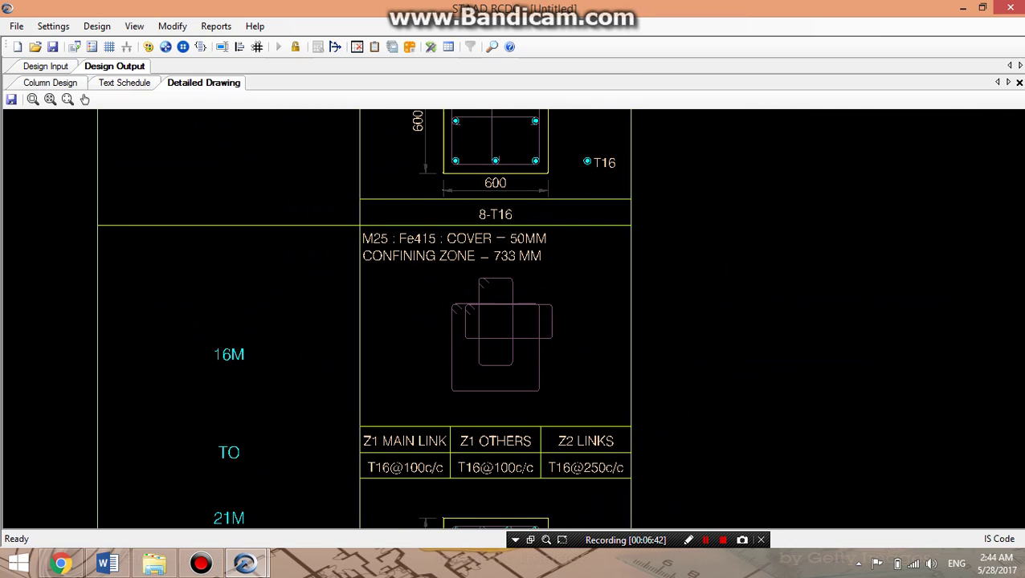
scroll(464, 180, "up", 1)
middle_click_drag(464, 181, 451, 364)
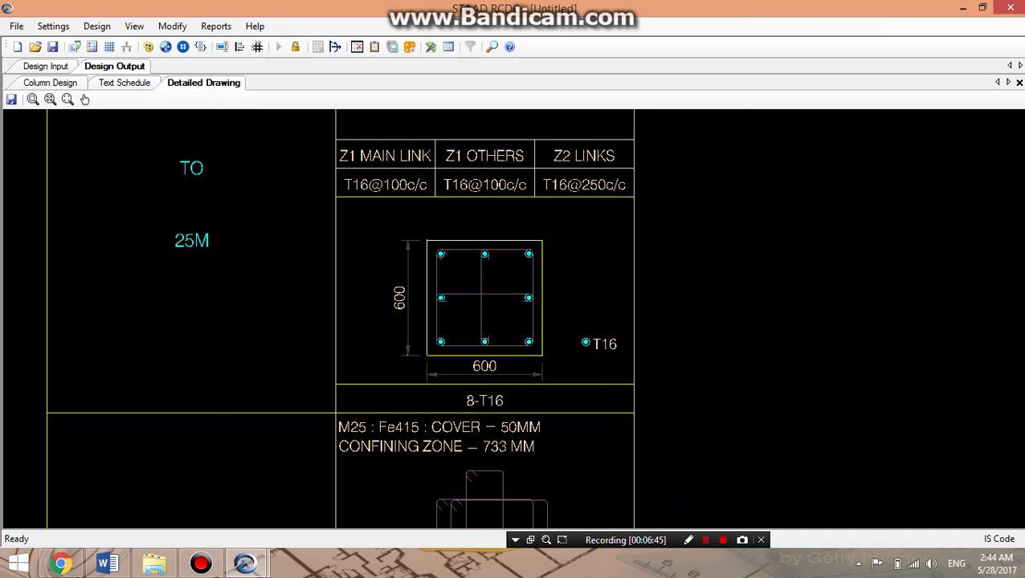
- Generate the column elevation for all listed columns and inspect the reinforcement and sections
left_click(215, 26)
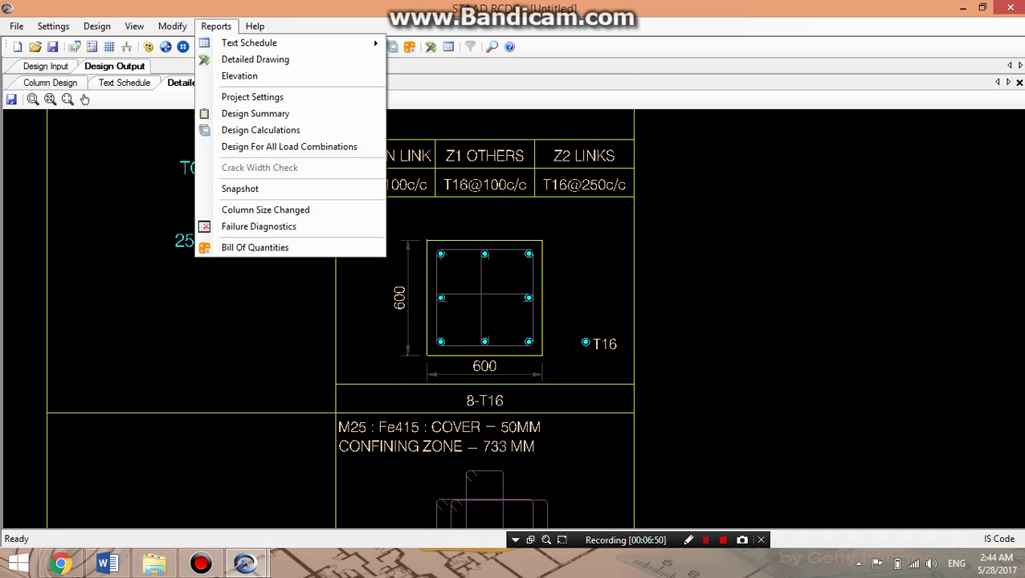
left_click(240, 76)
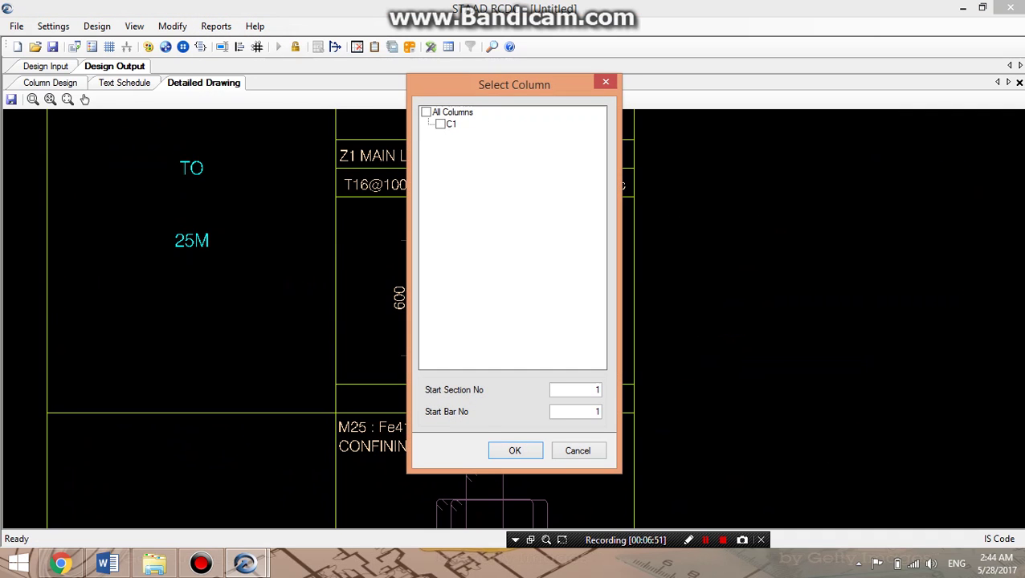
left_click(426, 112)
key("Return")
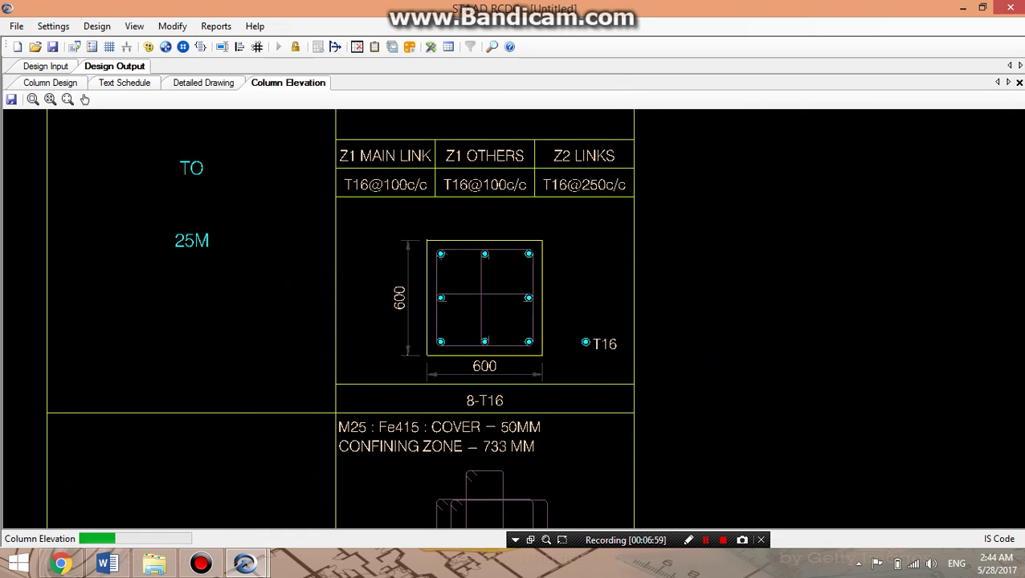
scroll(523, 498, "up", 5)
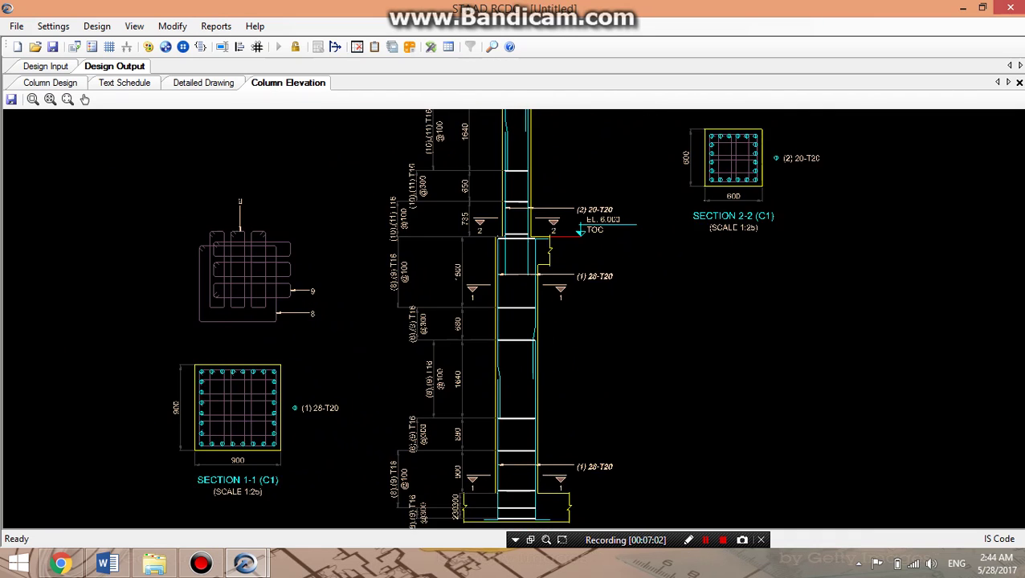
- Examine column C1's elevation from the lower storey up to EL. 16.000, checking link spacing, bar callouts and Sections 1-1 to 4-4
scroll(514, 498, "up", 2)
middle_click_drag(515, 322, 505, 459)
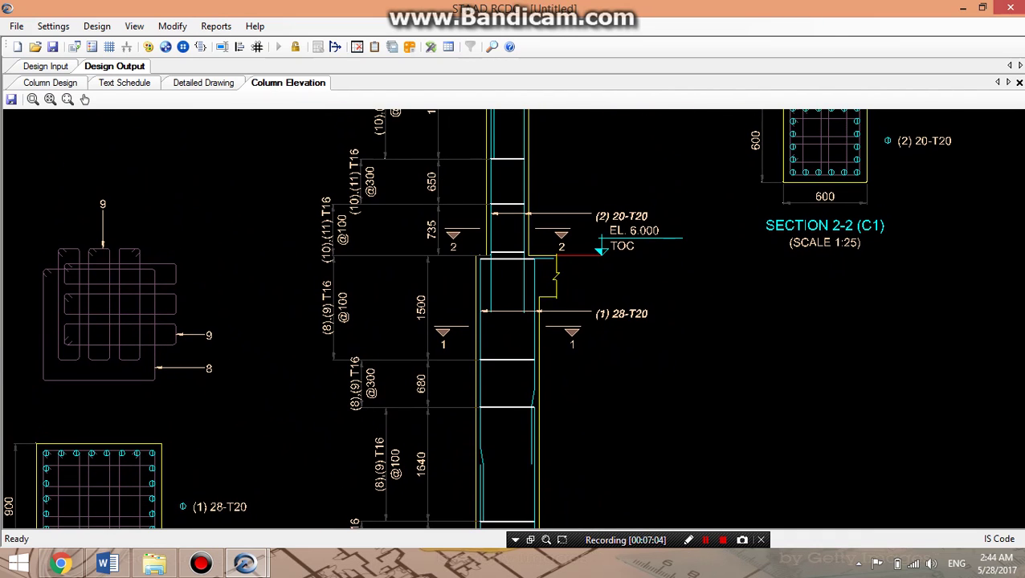
scroll(514, 322, "up", 6)
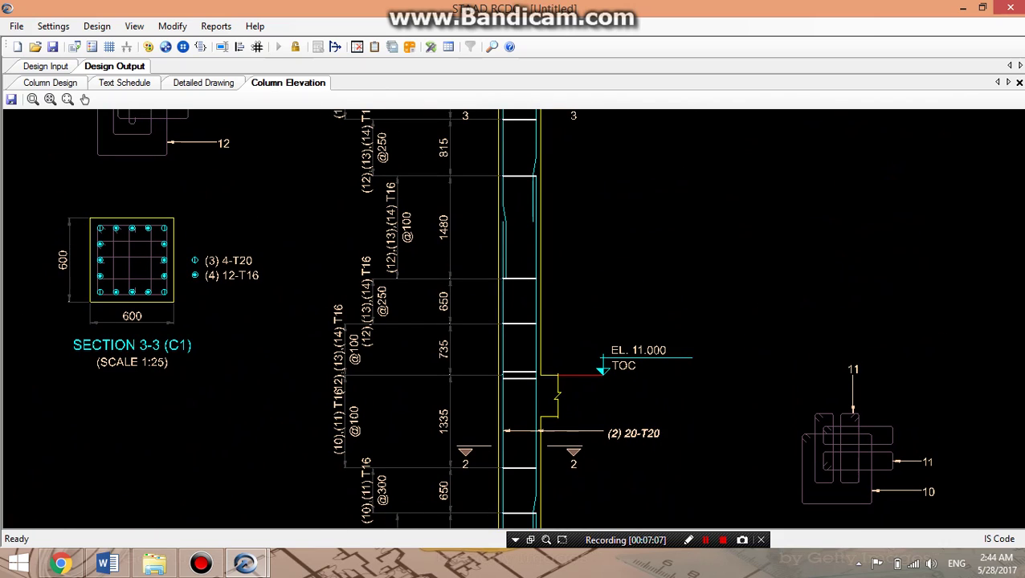
scroll(625, 439, "down", 3)
middle_click_drag(562, 225, 554, 416)
scroll(568, 325, "down", 2)
scroll(482, 257, "up", 3)
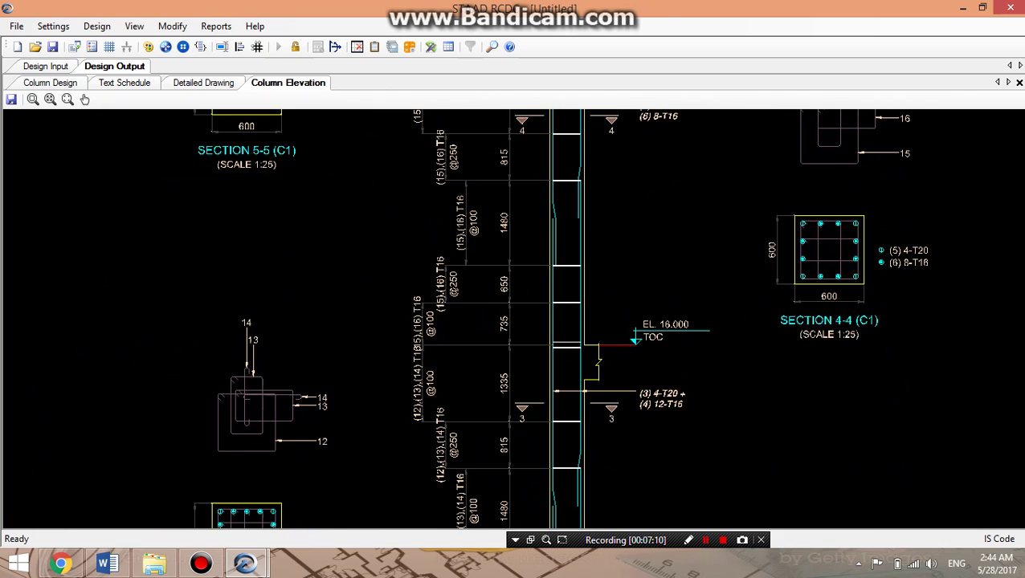
scroll(447, 254, "up", 2)
- Generate the Project Settings report and review its design, link and zone bar settings
left_click(216, 26)
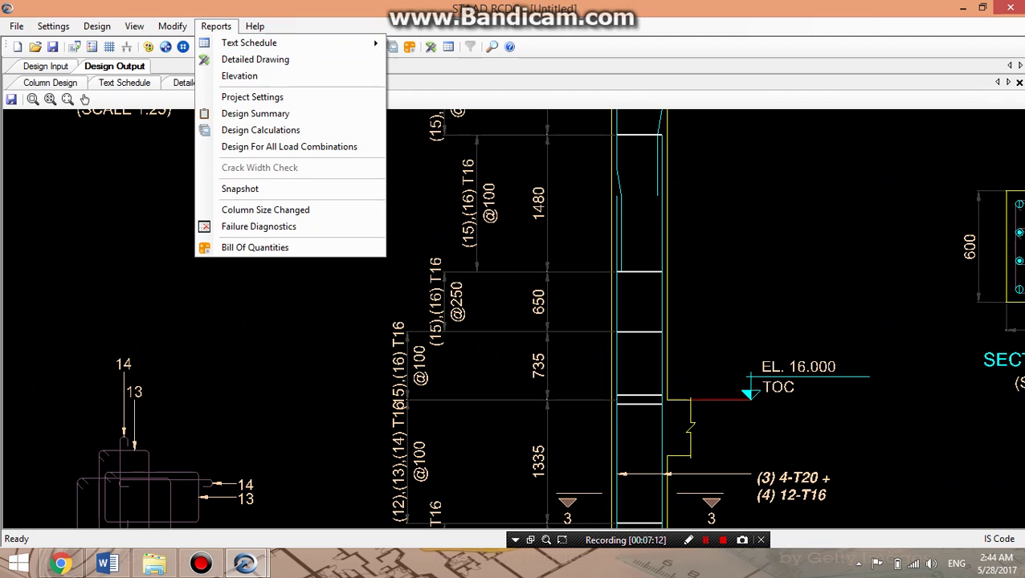
left_click(239, 76)
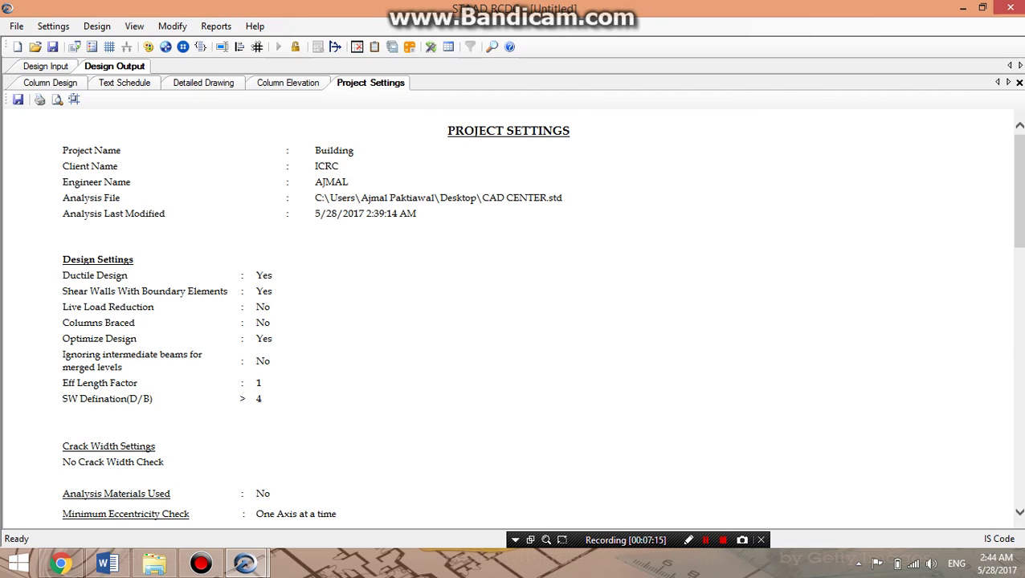
scroll(508, 313, "down", 15)
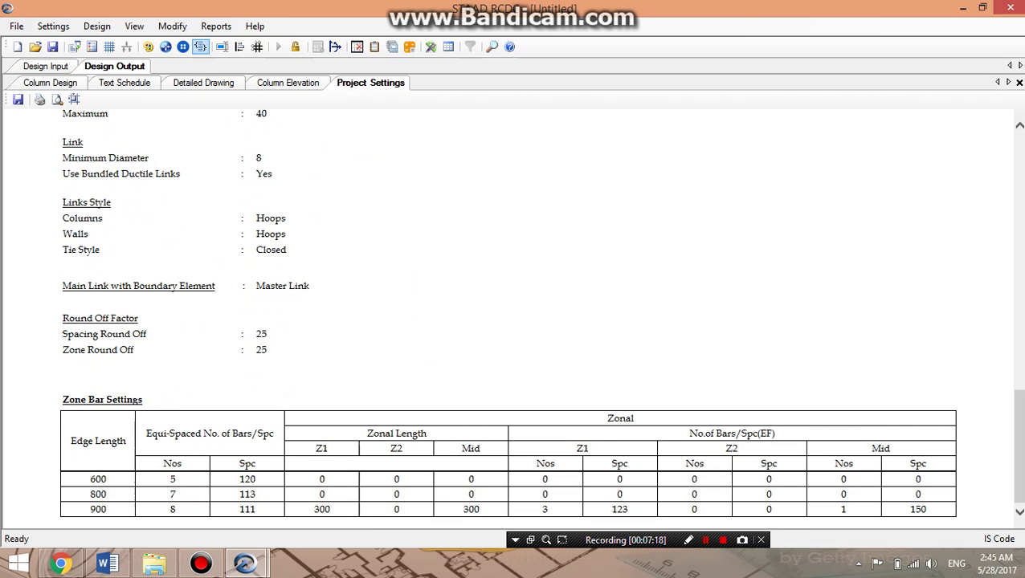
- Generate the column Design Summary report and review the load combinations and each column's forces, main steel and links
left_click(215, 26)
left_click(252, 97)
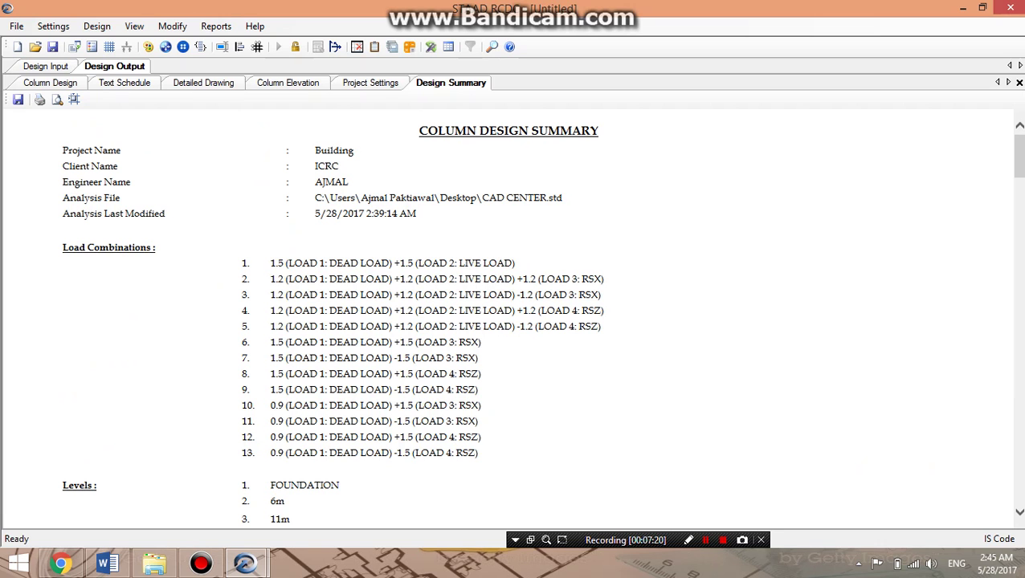
scroll(512, 321, "down", 10)
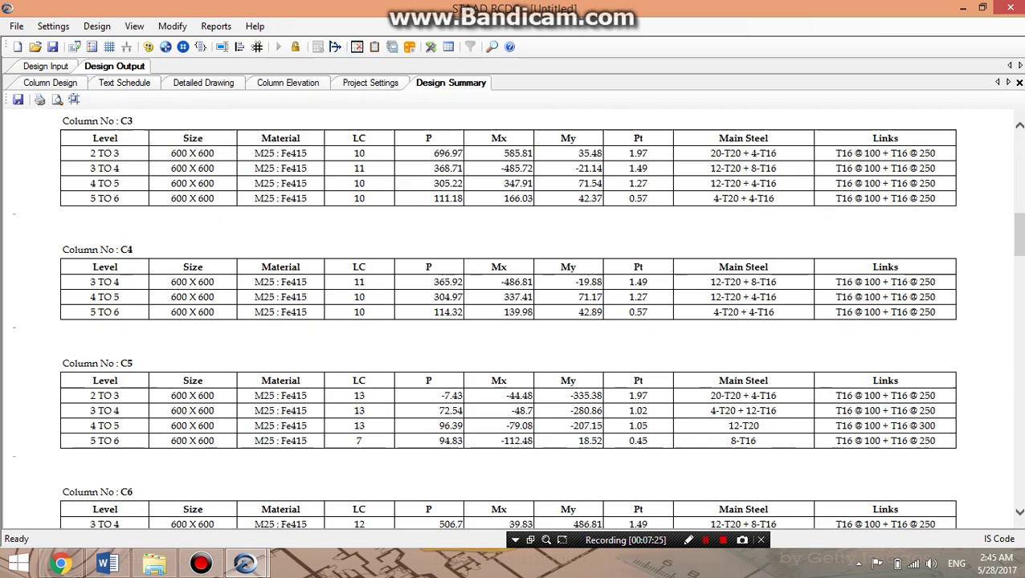
scroll(512, 321, "down", 3)
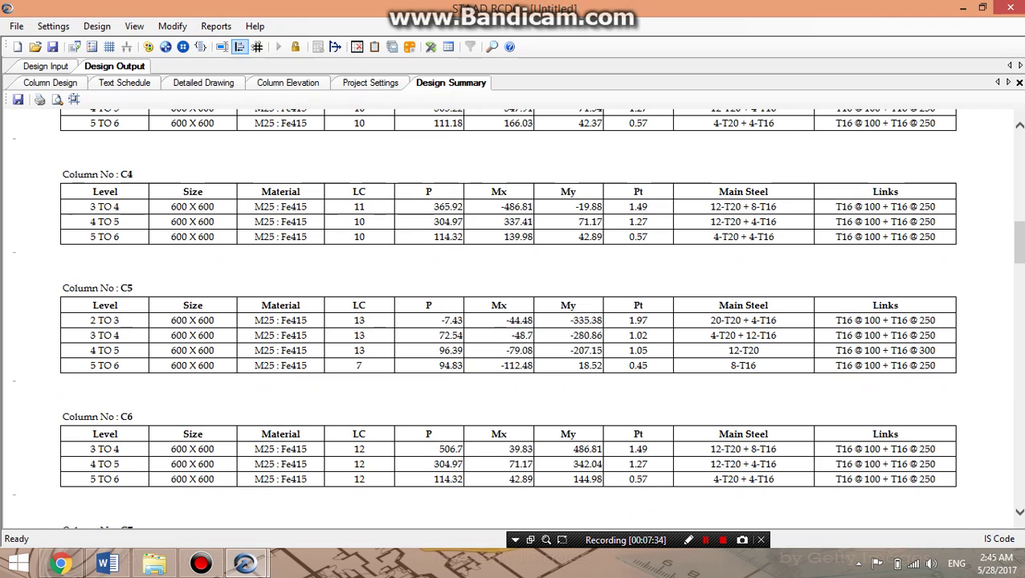
- Generate the Column Size Changed and Failure Diagnostics reports, and review the column failure table
left_click(216, 25)
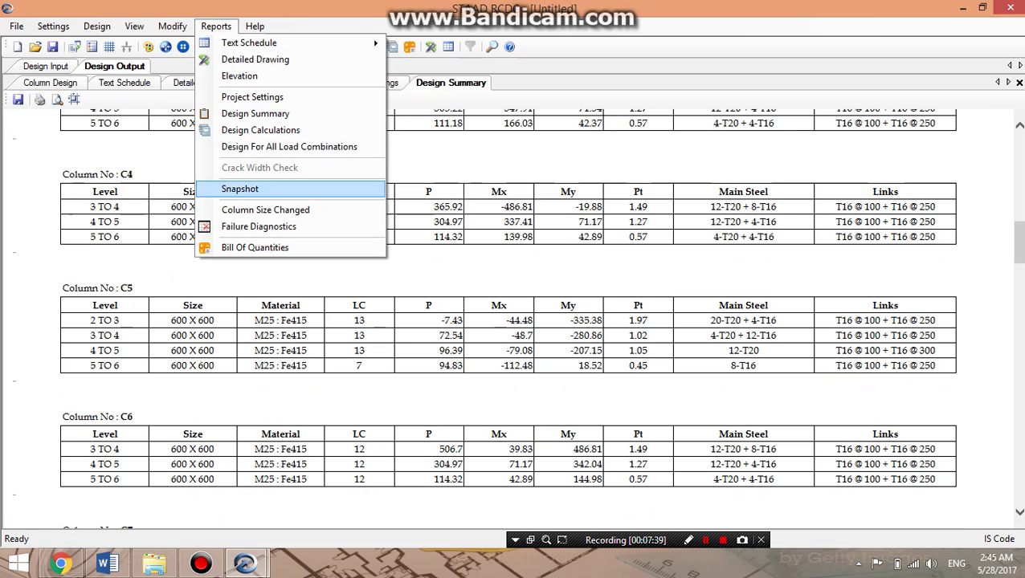
left_click(265, 209)
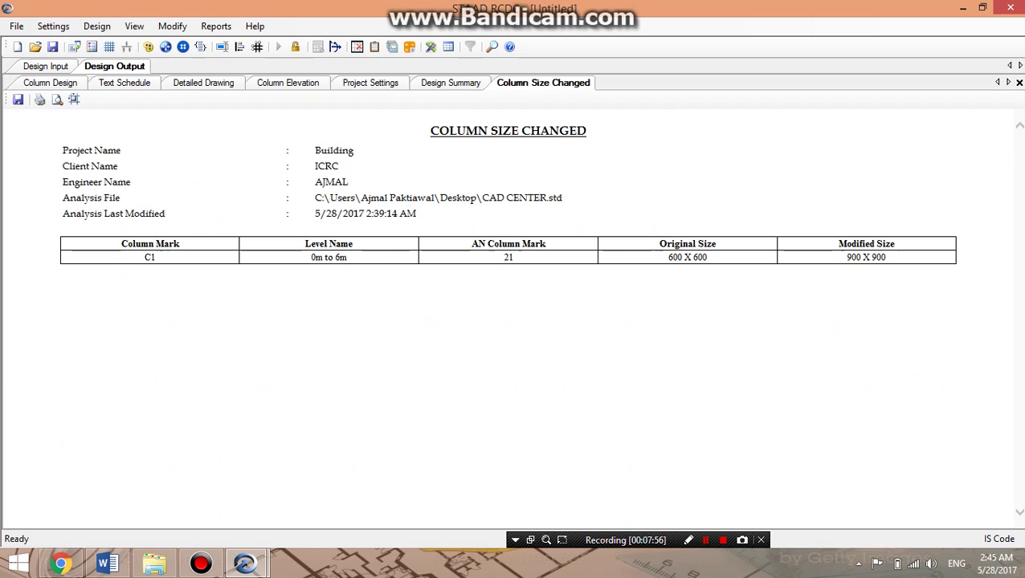
left_click(216, 26)
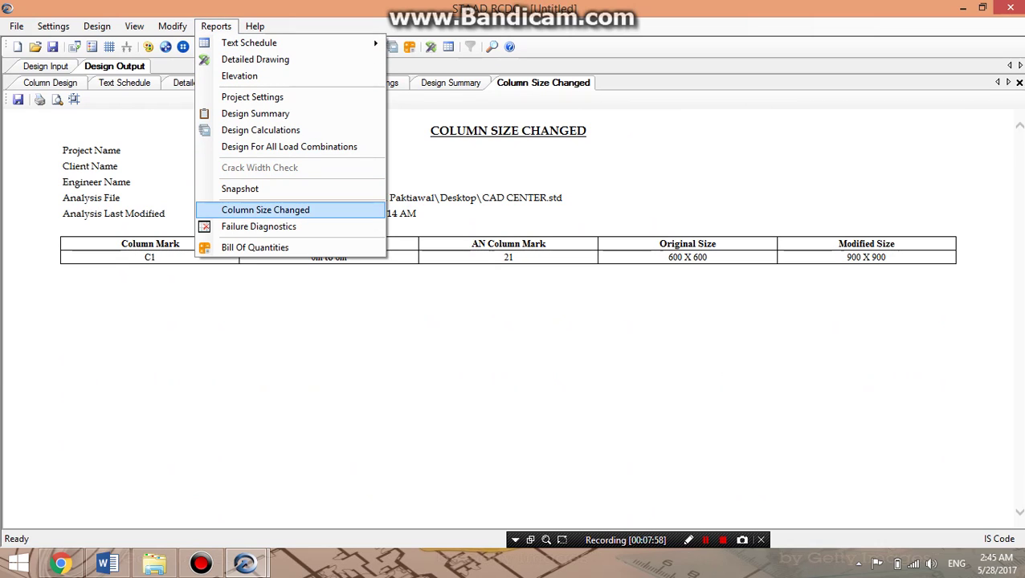
left_click(258, 227)
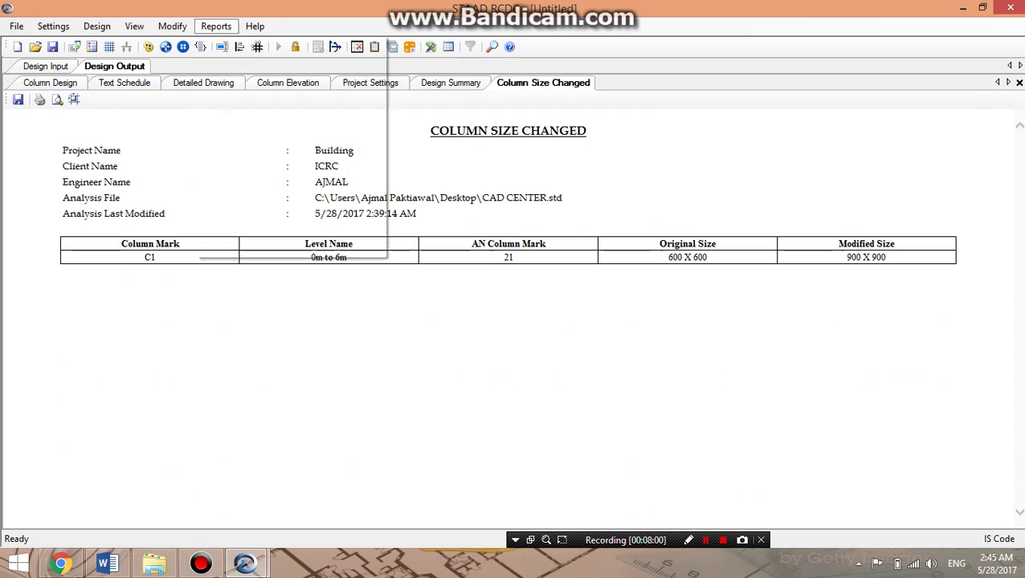
scroll(507, 297, "down", 10)
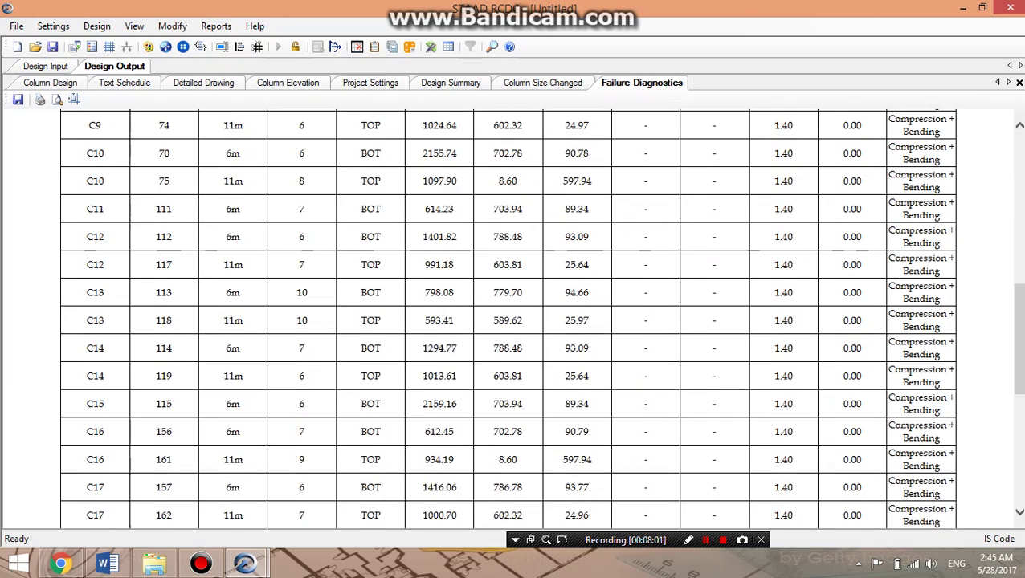
scroll(508, 313, "up", 10)
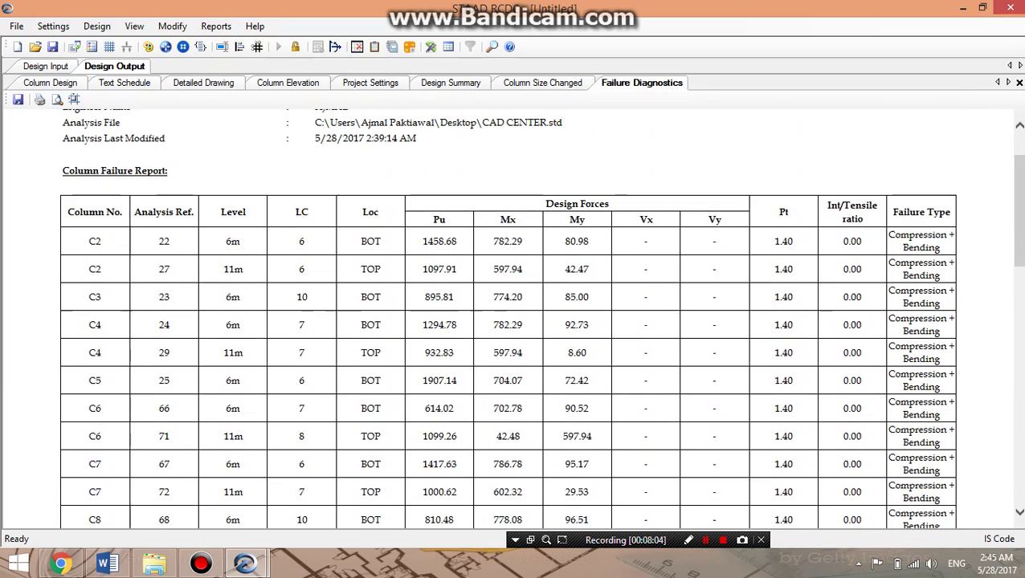
- Generate the Bill of Quantities with the BOQ Summary, Reinforcement Type Wise and Level and Dia Wise reports
left_click(216, 26)
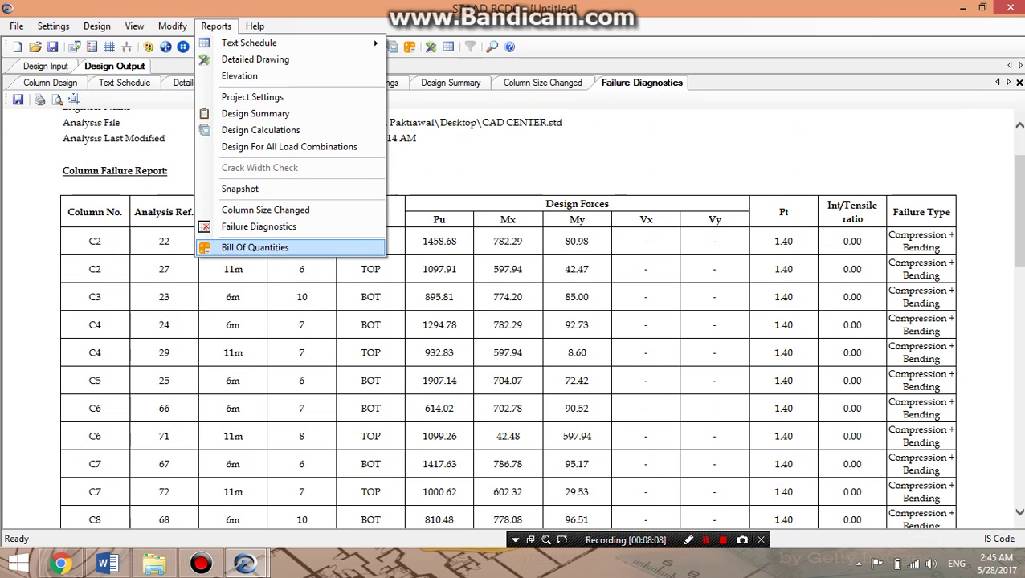
left_click(254, 248)
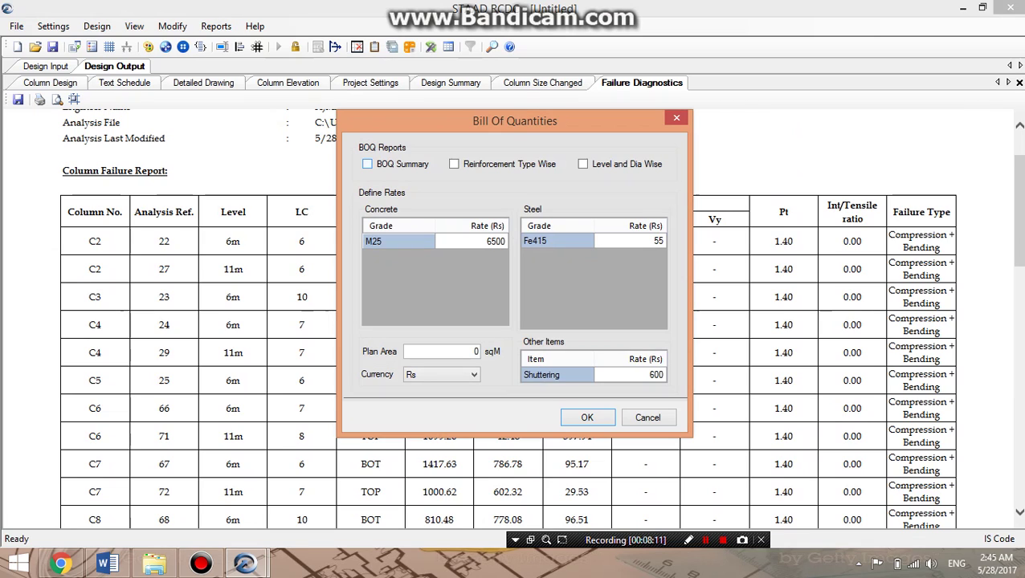
left_click(367, 163)
left_click(454, 164)
left_click(583, 164)
left_click(587, 418)
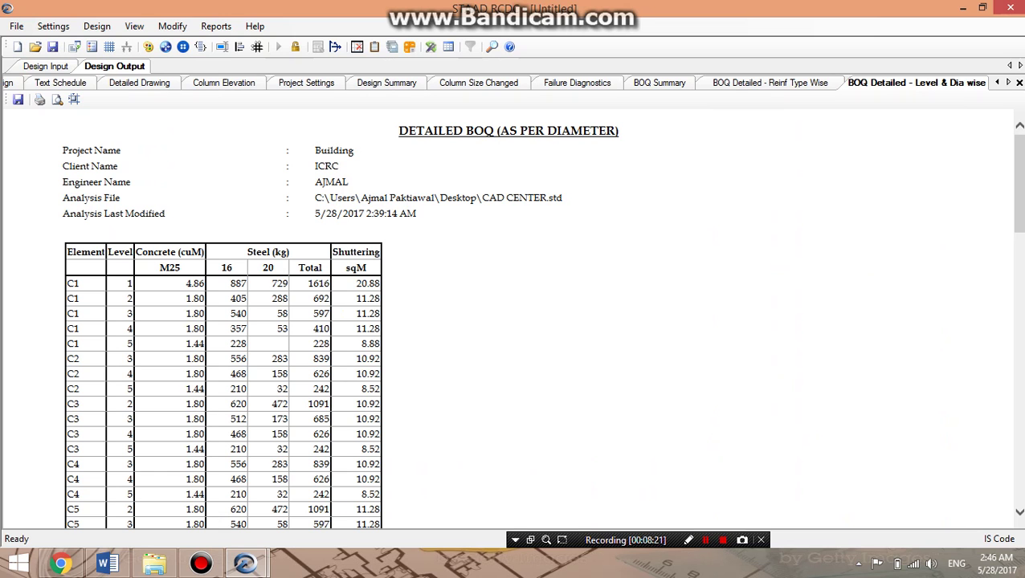
- Examine the detailed BOQ by level and diameter for concrete, steel and shuttering quantities, their totals and the omitted columns
scroll(514, 317, "down", 15)
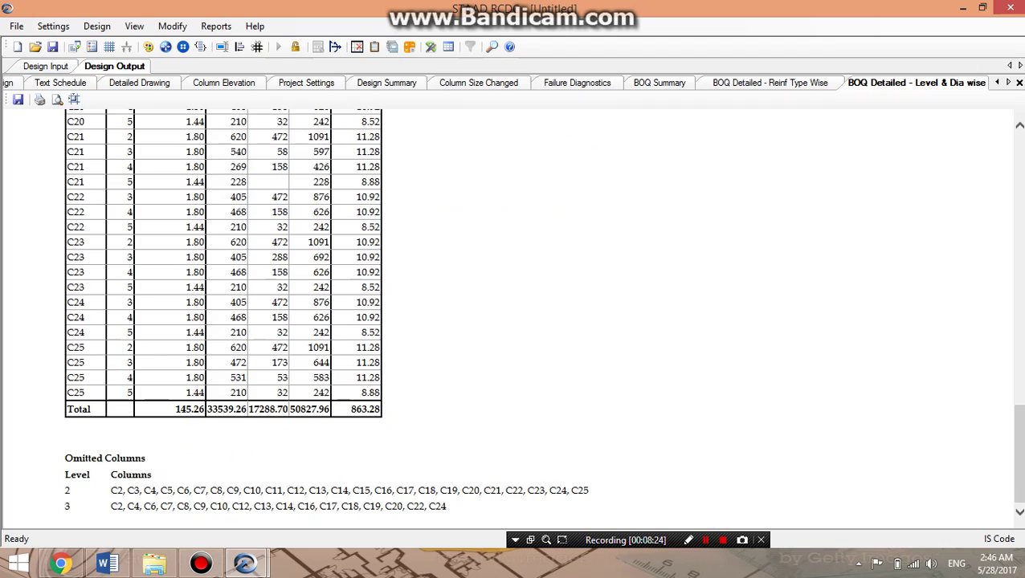
scroll(514, 317, "up", 15)
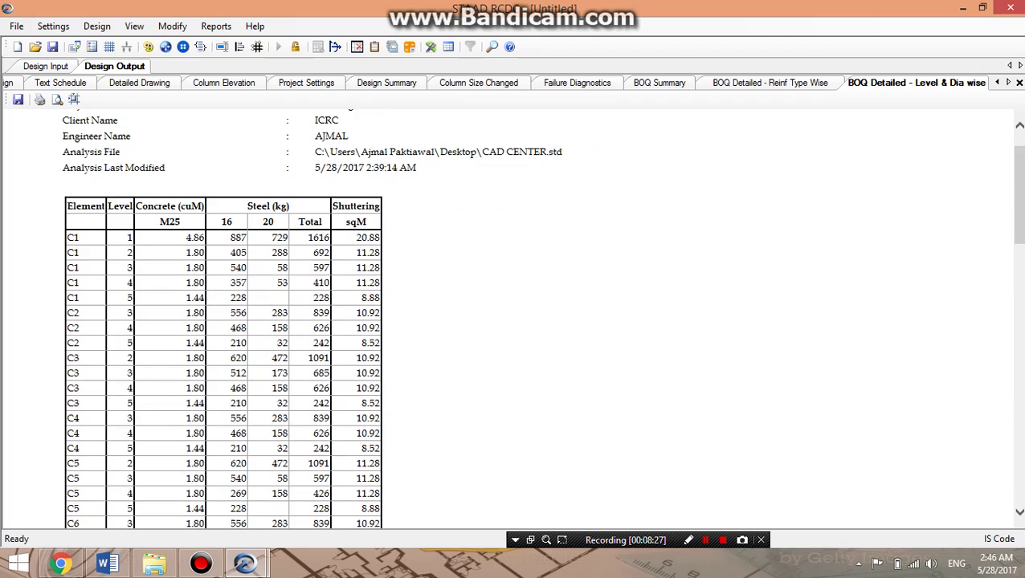
scroll(514, 317, "down", 3)
scroll(514, 317, "up", 5)
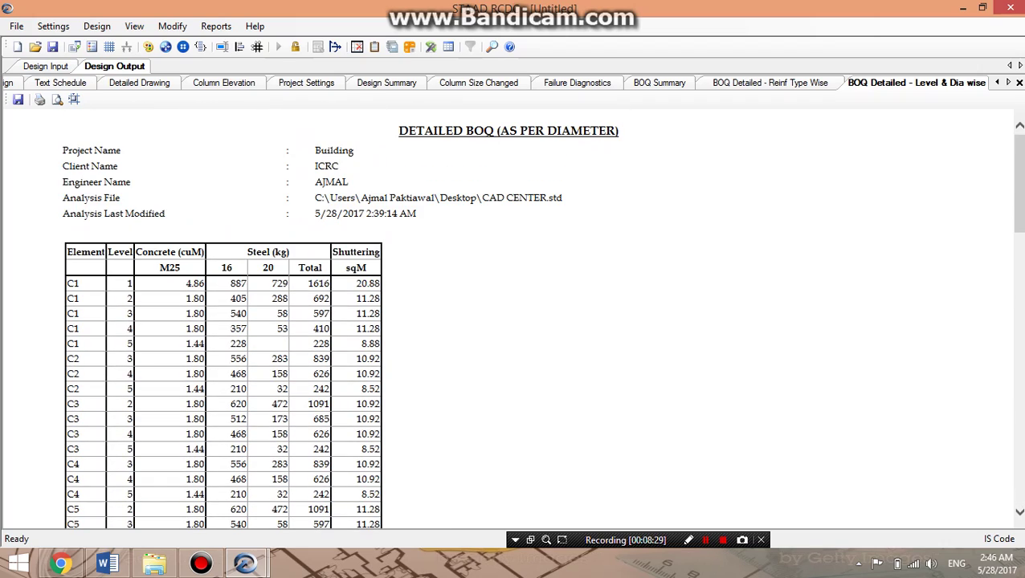
scroll(514, 317, "down", 15)
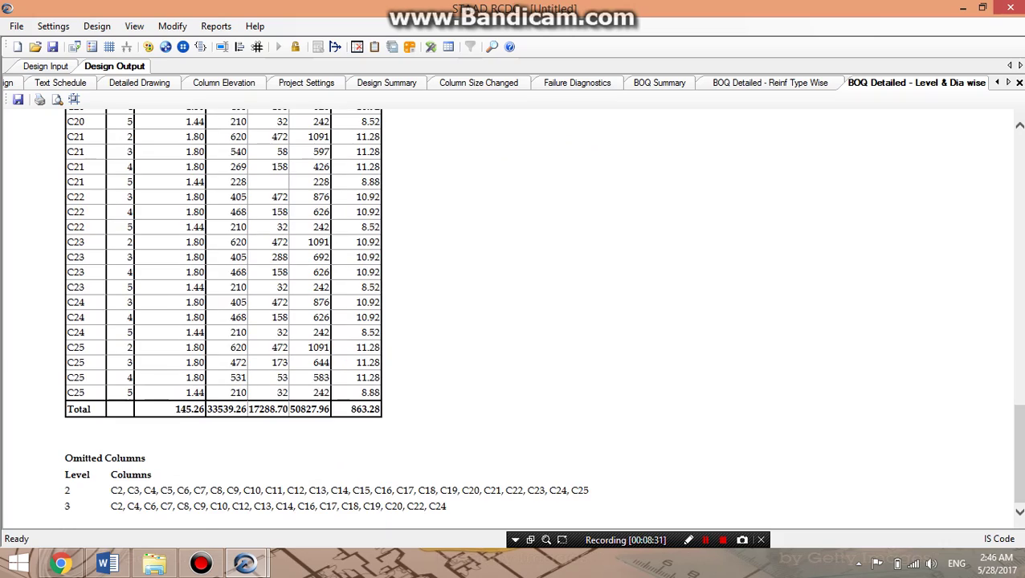
scroll(514, 317, "up", 15)
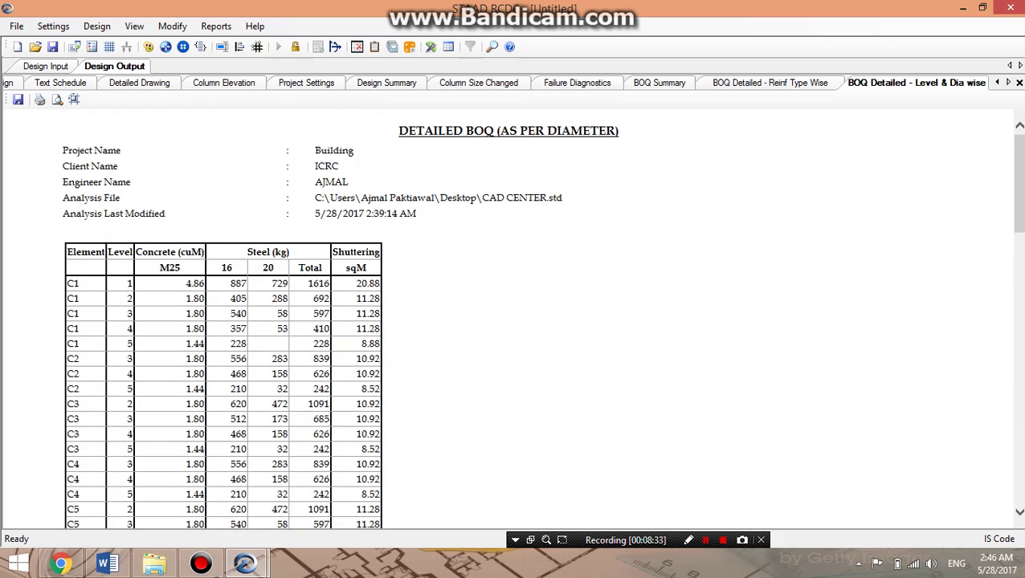
scroll(514, 317, "down", 15)
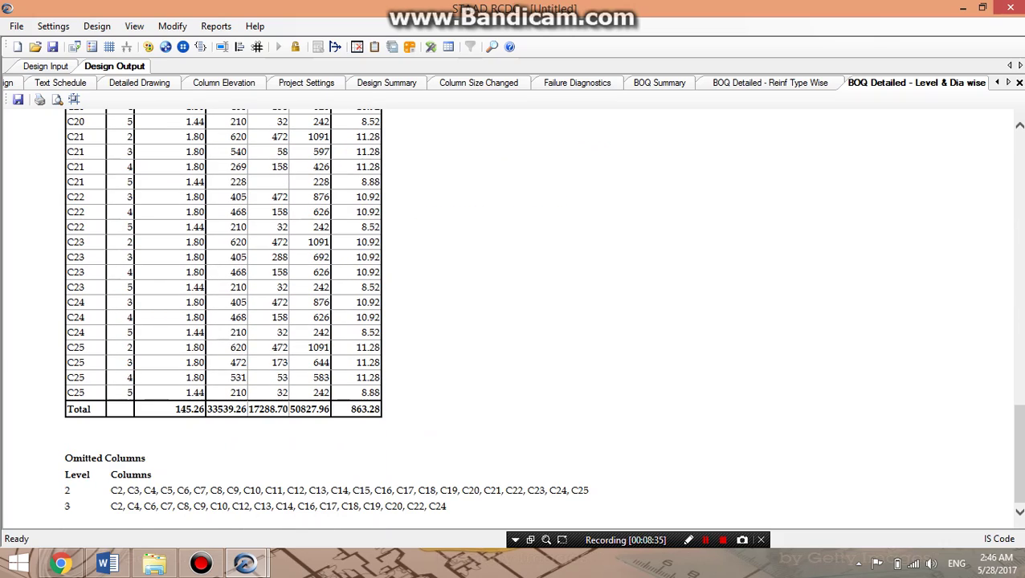